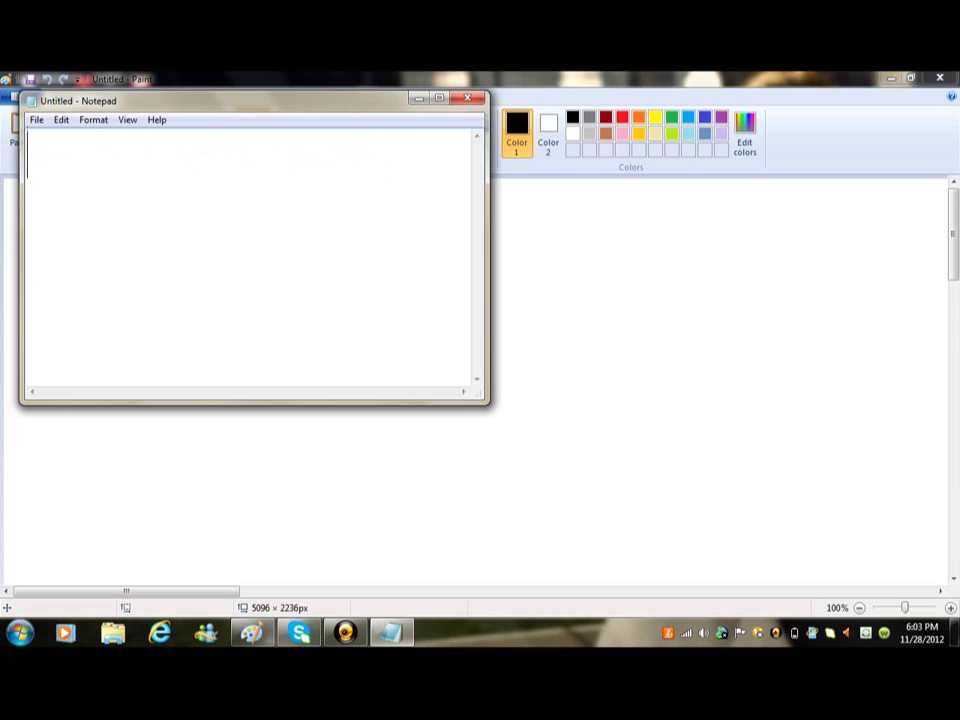
# Write the message "Eh..." in the blank note and erase it.
pyautogui.write('Eh...')
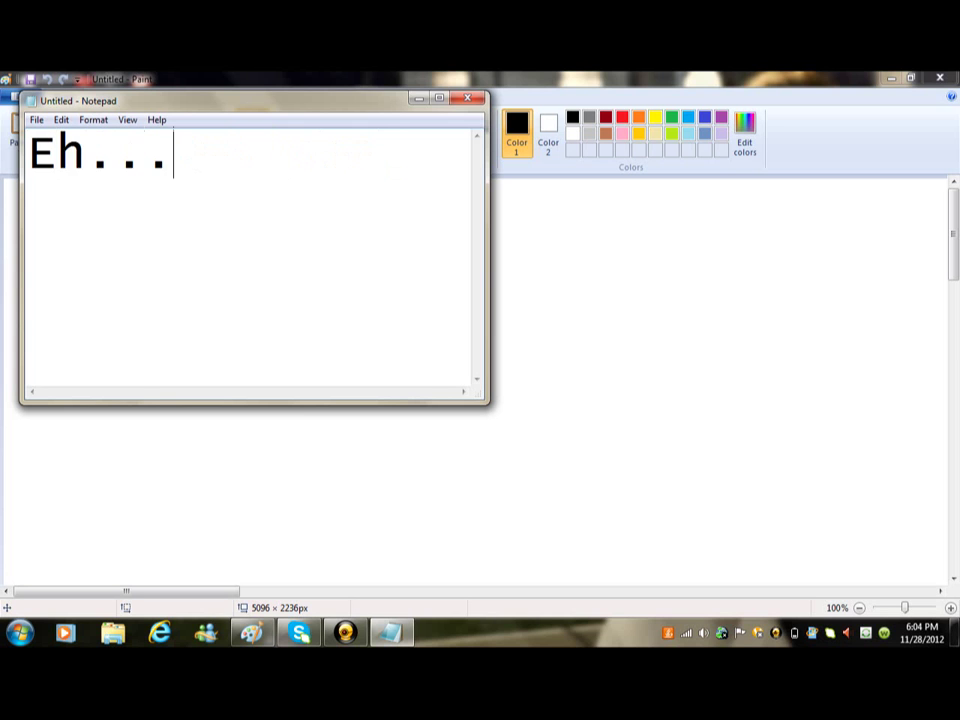
pyautogui.press('BackSpace')
pyautogui.press('BackSpace')
pyautogui.press('BackSpace')
pyautogui.press('BackSpace')
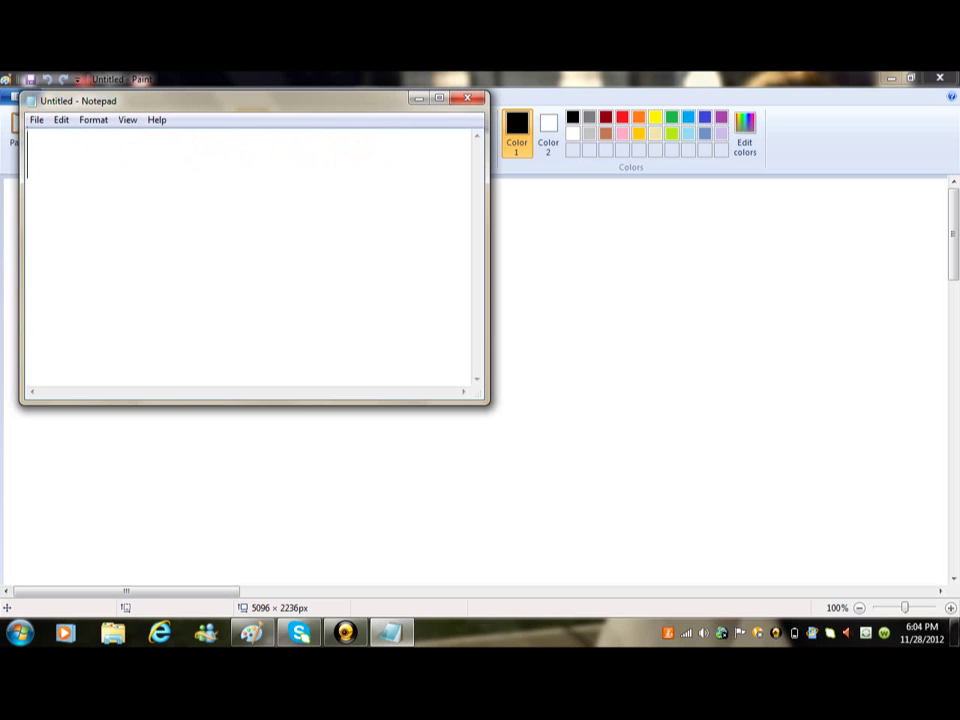
# Write the message "I'm making this video." in the note and erase it completely.
pyautogui.write("I'm mak")
pyautogui.write('ing this vi')
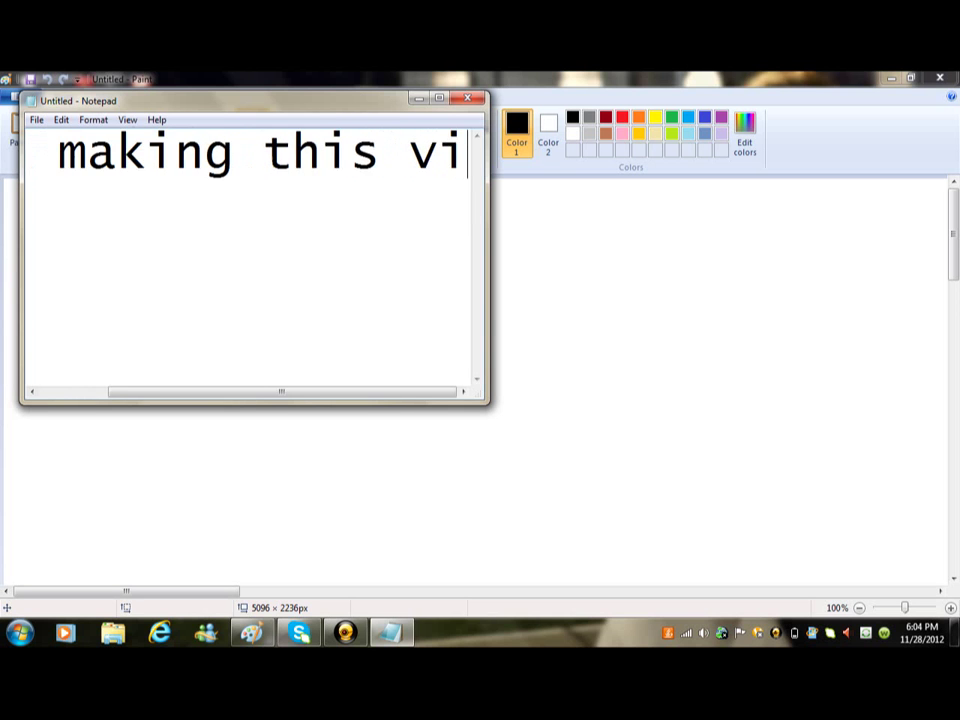
pyautogui.write('deo.')
pyautogui.press('BackSpace')
pyautogui.press('BackSpace')
pyautogui.press('BackSpace')
pyautogui.press('BackSpace')
pyautogui.press('BackSpace')
pyautogui.press('BackSpace')
pyautogui.press('BackSpace')
pyautogui.press('BackSpace')
pyautogui.press('BackSpace')
pyautogui.press('BackSpace')
pyautogui.press('BackSpace')
pyautogui.press('BackSpace')
pyautogui.press('BackSpace')
pyautogui.press('BackSpace')
pyautogui.press('BackSpace')
pyautogui.press('BackSpace')
pyautogui.press('BackSpace')
pyautogui.press('BackSpace')
pyautogui.press('BackSpace')
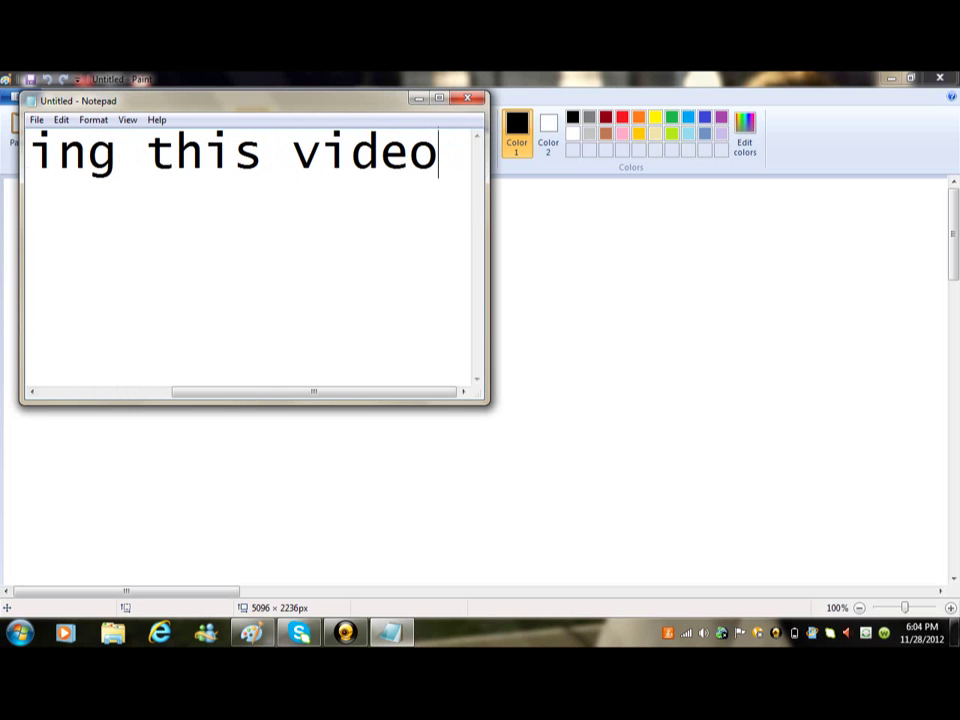
pyautogui.press('BackSpace')
pyautogui.press('BackSpace')
pyautogui.press('BackSpace')
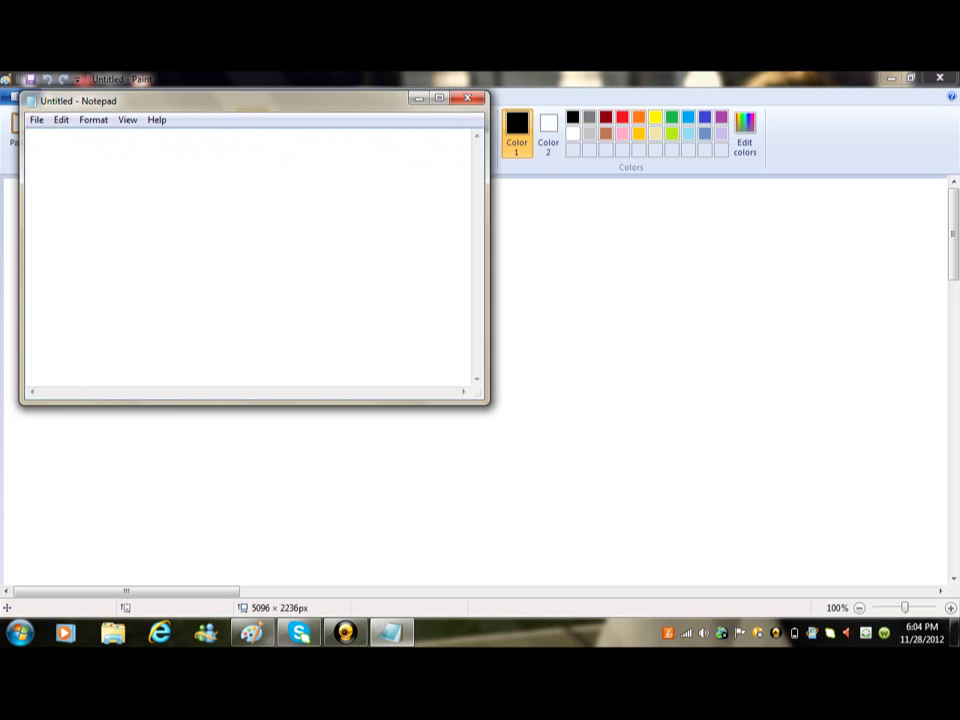
# Write the message "It's me" in the note and erase it.
pyautogui.write("It's ")
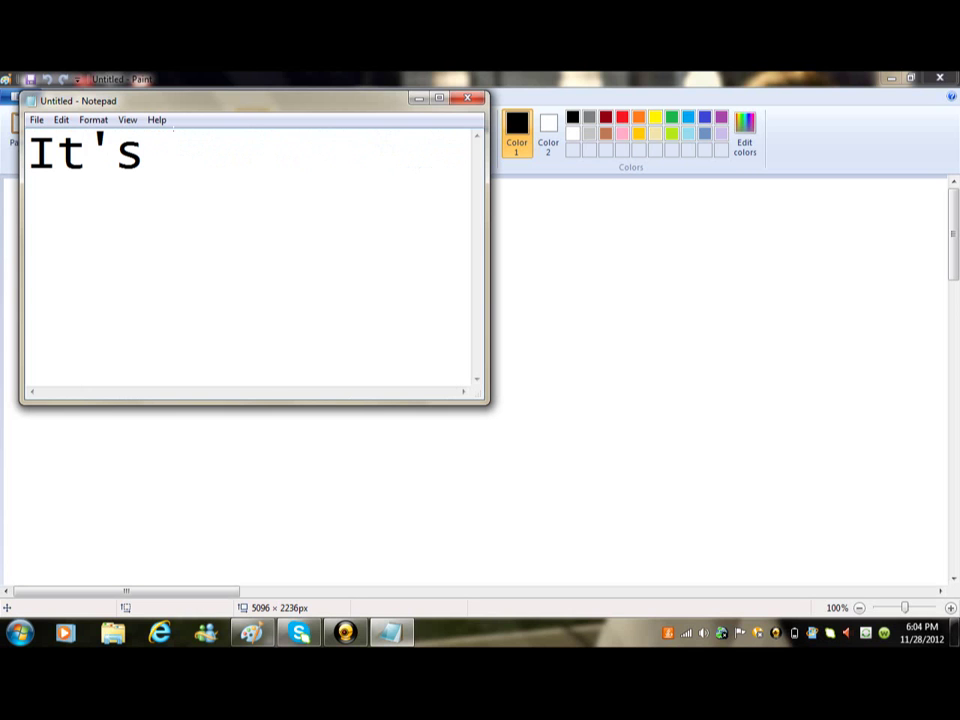
pyautogui.write('me')
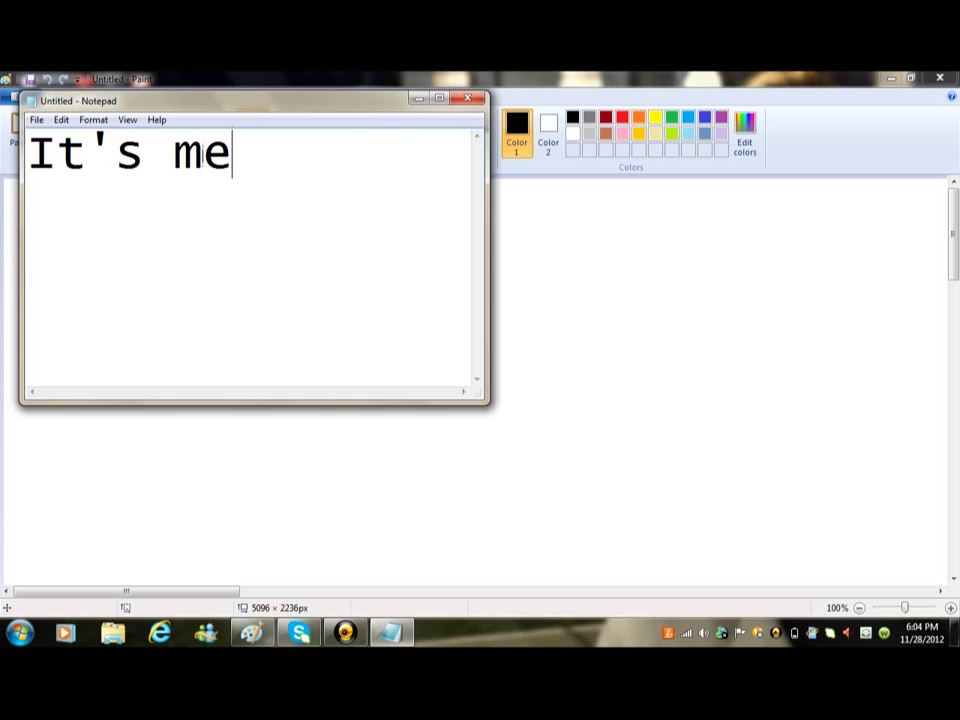
pyautogui.press('BackSpace')
pyautogui.press('BackSpace')
pyautogui.press('BackSpace')
pyautogui.press('BackSpace')
pyautogui.press('BackSpace')
pyautogui.press('BackSpace')
pyautogui.press('BackSpace')
# Write the word "Drawing" in the note and erase it.
pyautogui.write('D')
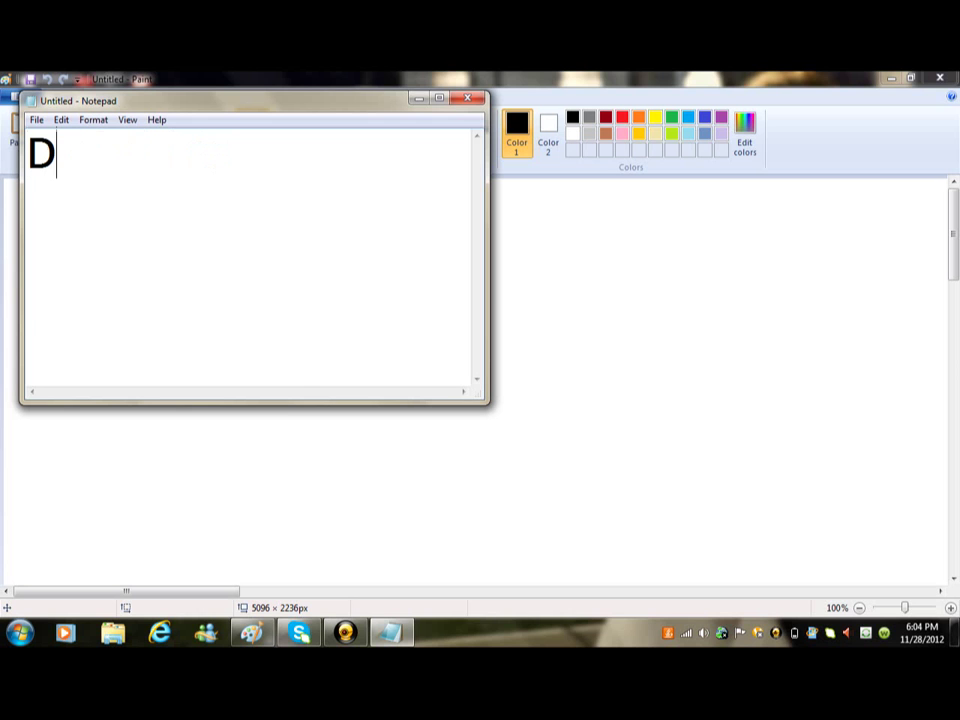
pyautogui.write('rawing')
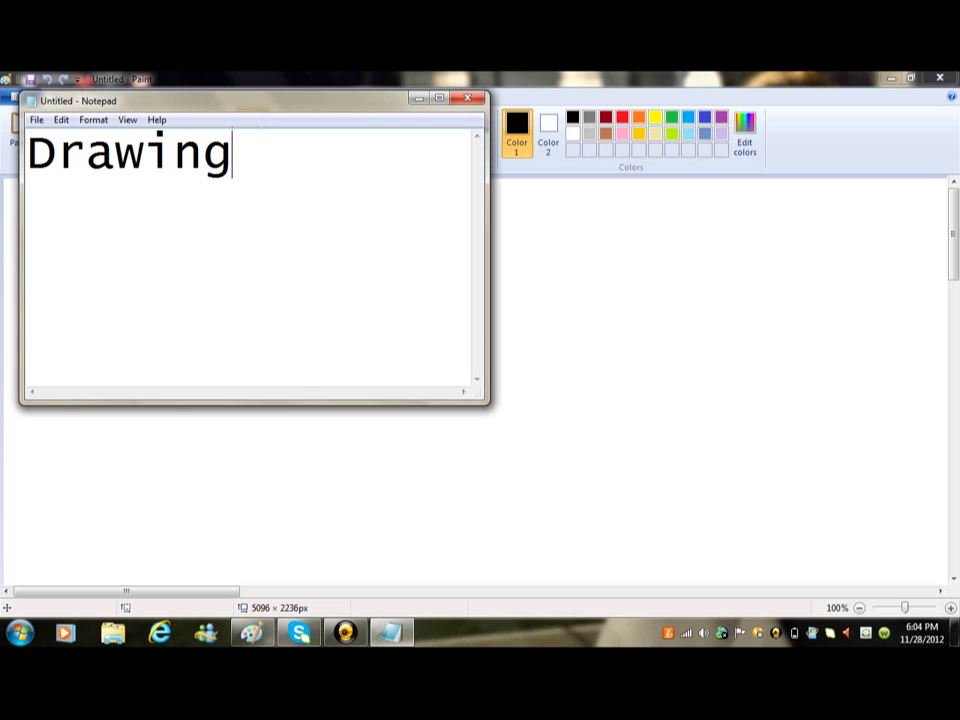
pyautogui.press('BackSpace')
pyautogui.press('BackSpace')
pyautogui.press('BackSpace')
pyautogui.press('BackSpace')
pyautogui.press('BackSpace')
pyautogui.press('BackSpace')
pyautogui.press('BackSpace')
# Write the word "The" in the note and erase it.
pyautogui.write('The')
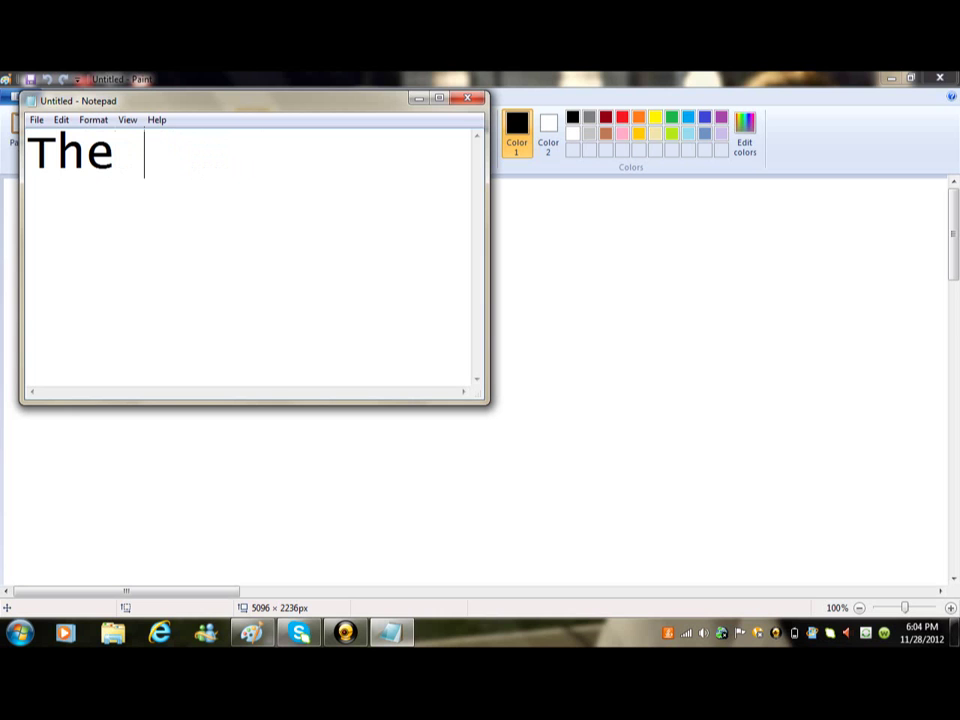
pyautogui.press('BackSpace')
pyautogui.press('BackSpace')
pyautogui.press('BackSpace')
# Write the message "Donut man.." in the note, correcting the misspelled "Donute", and erase it.
pyautogui.write('Donute m')
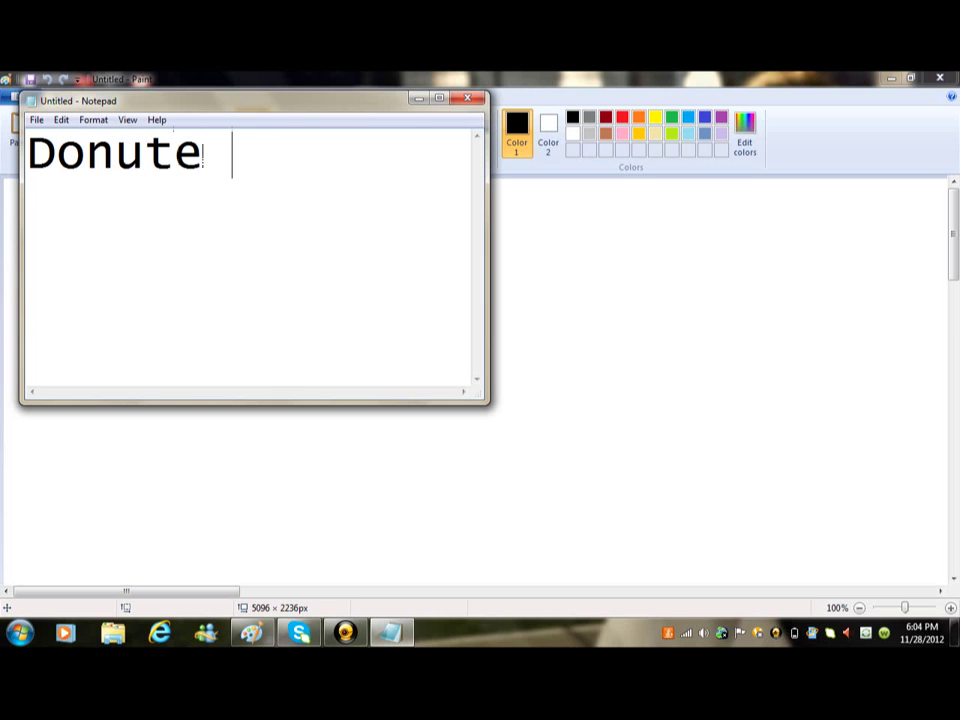
pyautogui.press('BackSpace')
pyautogui.press('BackSpace')
pyautogui.press('BackSpace')
pyautogui.press('BackSpace')
pyautogui.write('t man..')
pyautogui.press('BackSpace')
pyautogui.press('BackSpace')
pyautogui.press('BackSpace')
pyautogui.press('BackSpace')
pyautogui.press('BackSpace')
pyautogui.press('BackSpace')
pyautogui.press('BackSpace')
pyautogui.press('BackSpace')
pyautogui.press('BackSpace')
pyautogui.press('BackSpace')
pyautogui.press('BackSpace')
# Write the emoticon ";D" in the note and erase it.
pyautogui.write(';D')
pyautogui.press('BackSpace')
pyautogui.press('BackSpace')
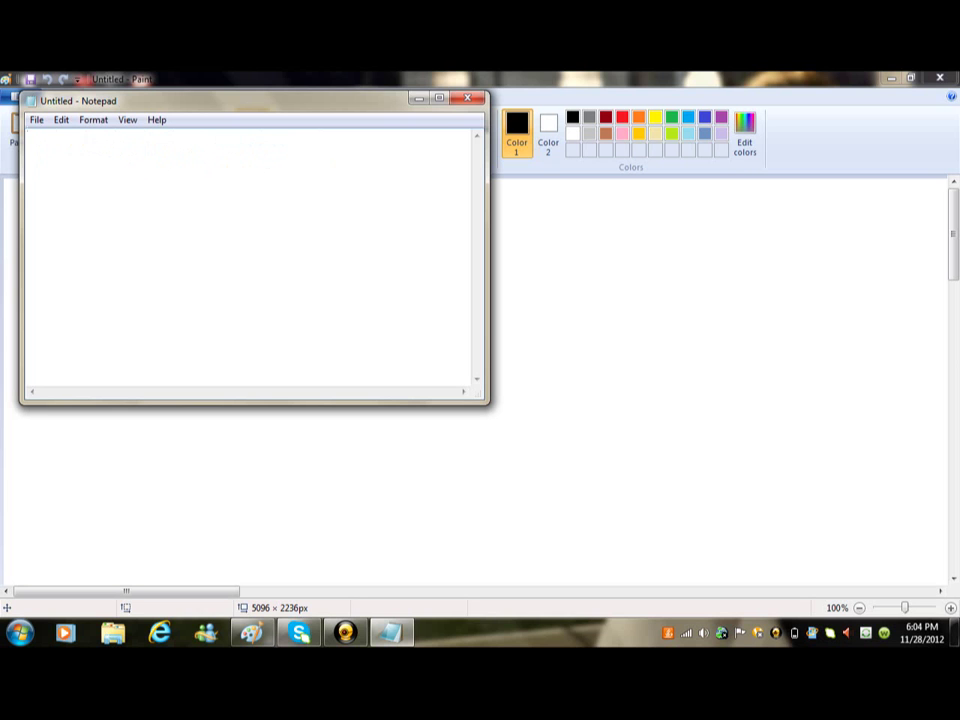
# Write the message "Here we go!" in the note and erase it.
pyautogui.write('Here m')
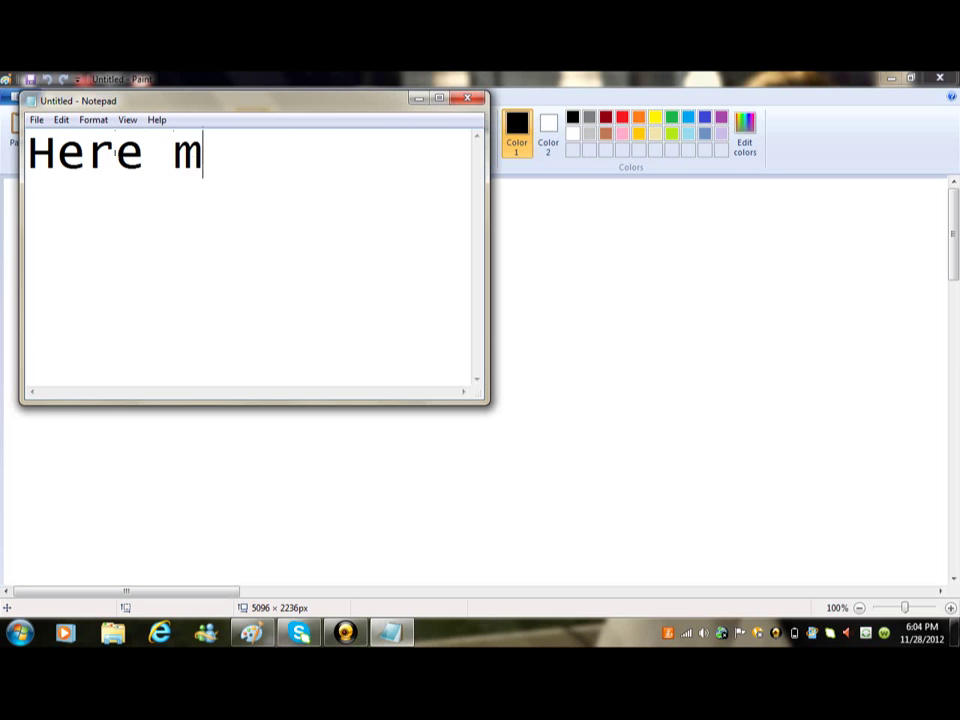
pyautogui.press('BackSpace')
pyautogui.write('we go')
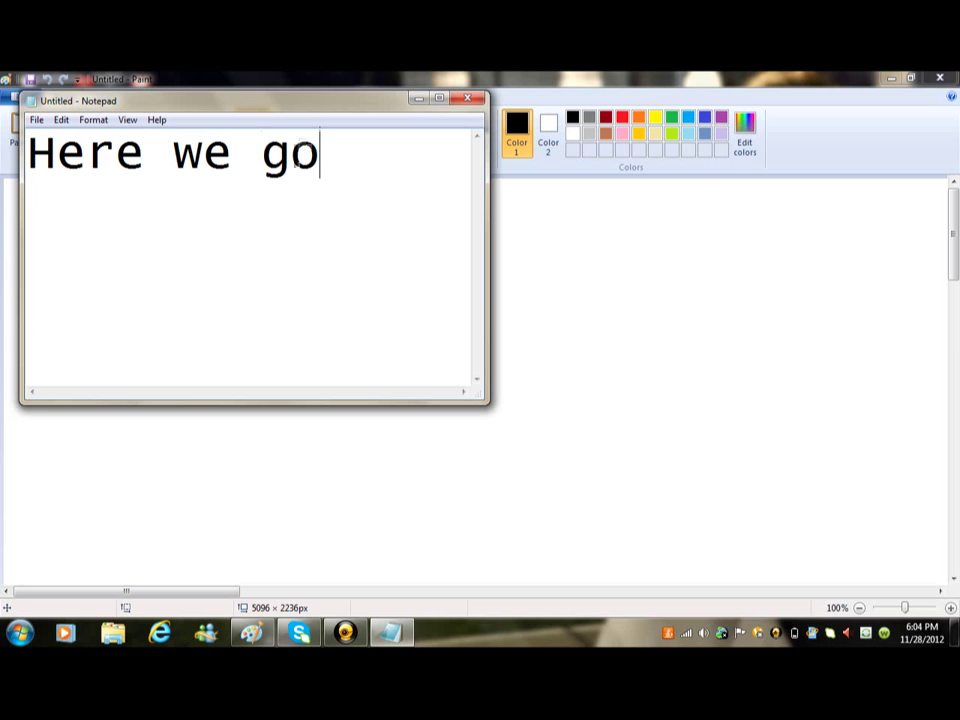
pyautogui.write('!')
pyautogui.press('BackSpace')
pyautogui.press('BackSpace')
pyautogui.press('BackSpace')
pyautogui.press('BackSpace')
pyautogui.press('BackSpace')
pyautogui.press('BackSpace')
pyautogui.press('BackSpace')
pyautogui.press('BackSpace')
pyautogui.press('BackSpace')
pyautogui.press('BackSpace')
pyautogui.press('BackSpace')
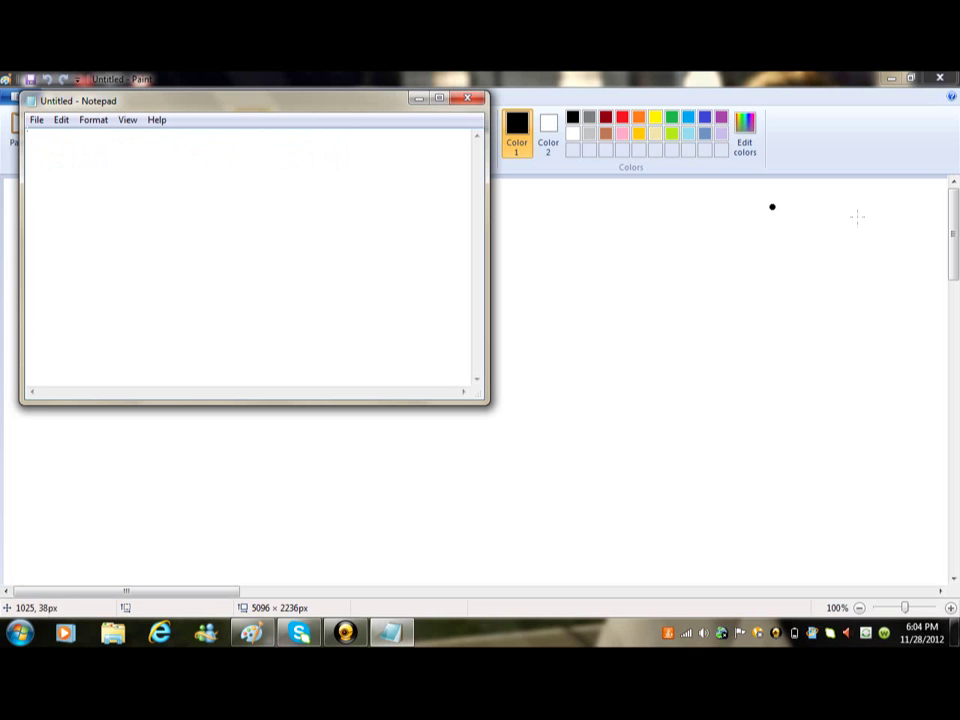
# Switch to Paint and draw a large black ellipse outline of about 318 × 320 px in the middle of the visible canvas.
pyautogui.click(906, 160)
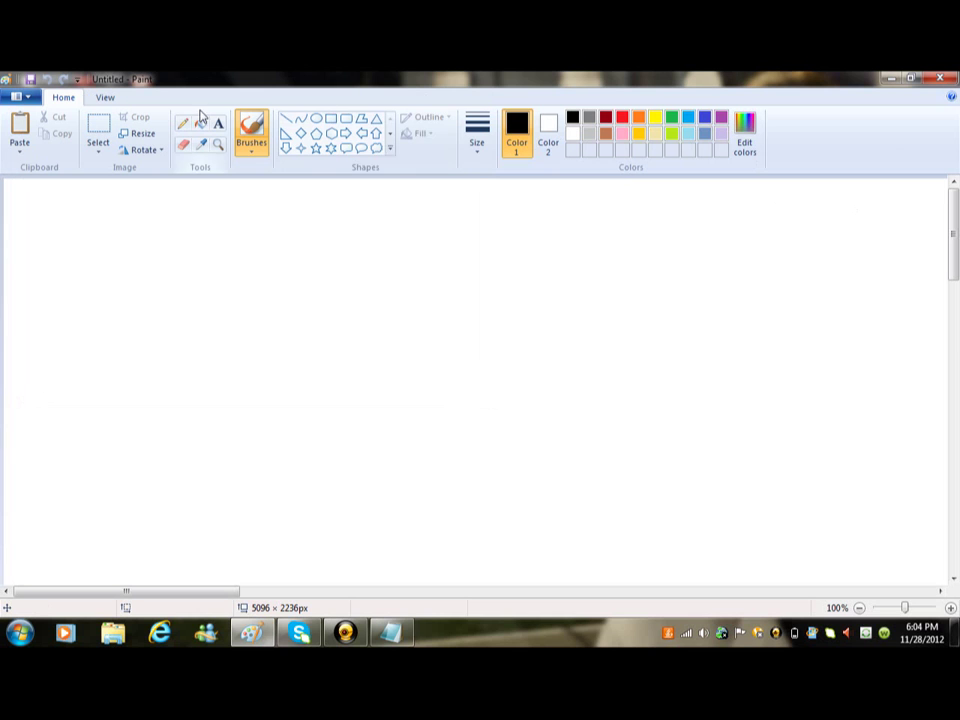
pyautogui.click(316, 119)
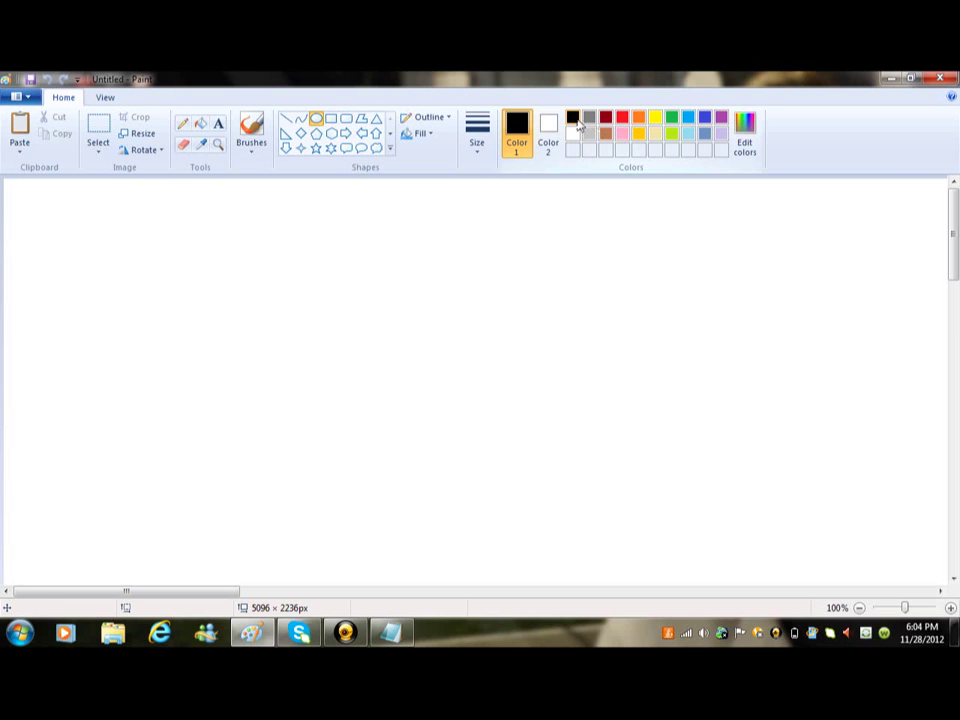
pyautogui.moveTo(361, 277); pyautogui.dragTo(599, 516)
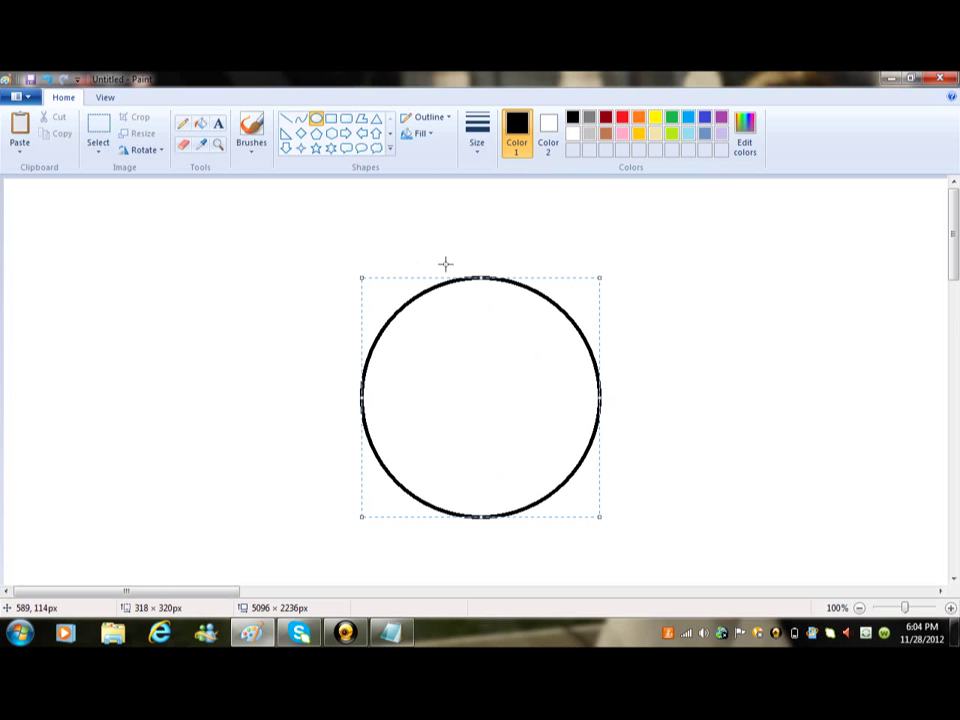
# Draw a small ellipse of about 92 × 95 px inside the large circle and shift it slightly up and left to centre it.
pyautogui.click(316, 119)
pyautogui.moveTo(450, 364); pyautogui.dragTo(520, 434)
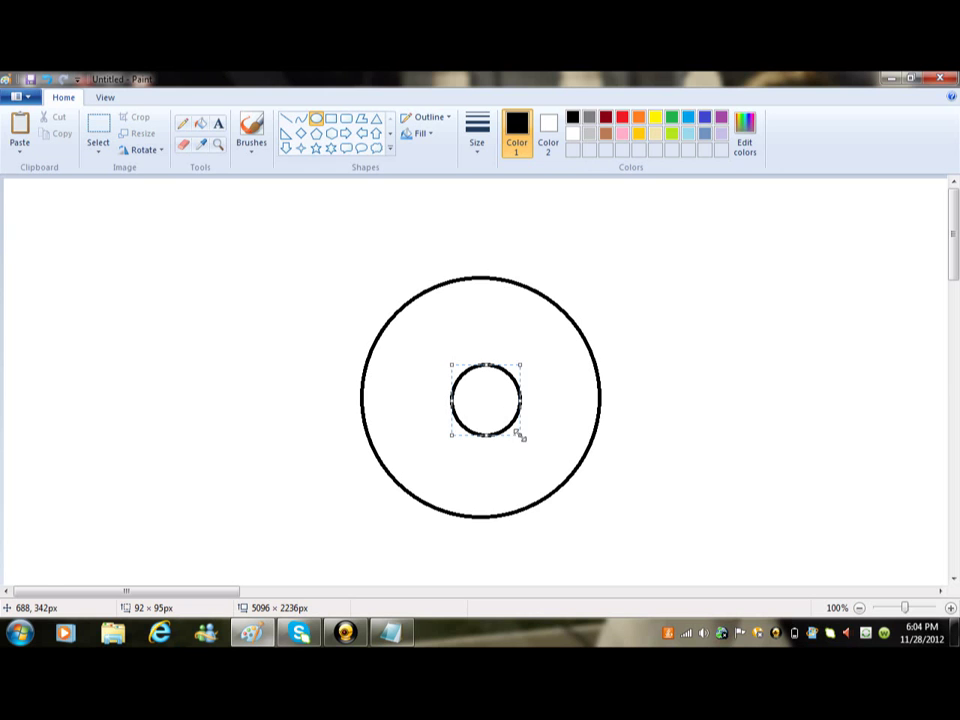
pyautogui.moveTo(477, 377)
pyautogui.mouseDown()
pyautogui.moveTo(474, 396)
pyautogui.moveTo(475, 372)
pyautogui.mouseUp()
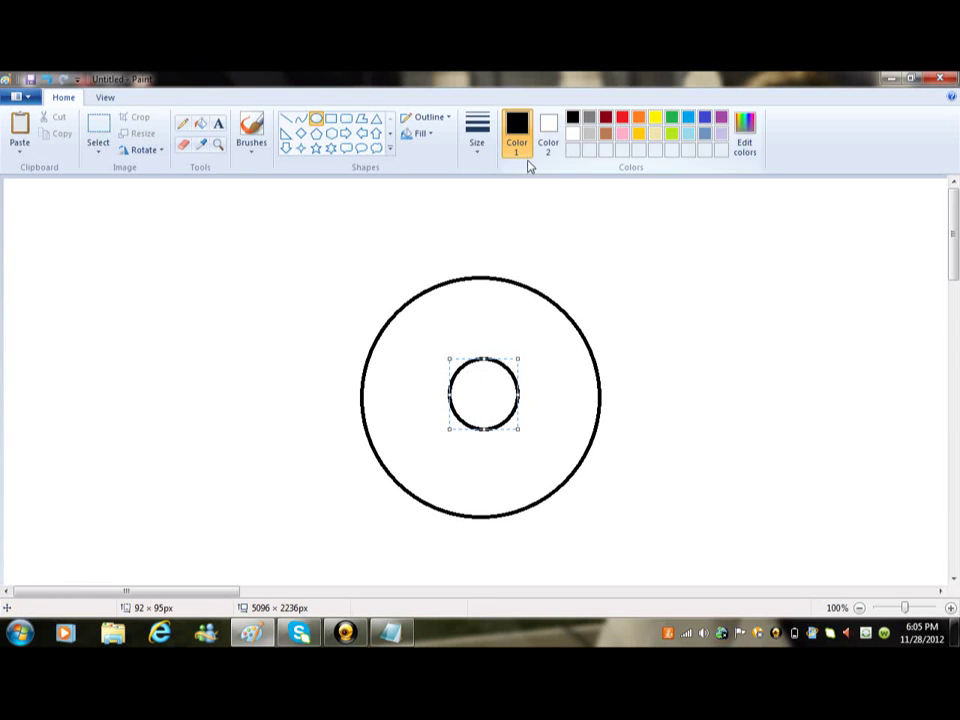
# Draw an eye ellipse of about 55 × 51 px resting on the upper-left edge of the large circle.
pyautogui.click(316, 119)
pyautogui.moveTo(408, 247); pyautogui.dragTo(451, 286)
# Draw a second eye as an ellipse of about 48 × 34 px above the upper-right edge of the large circle.
pyautogui.click(304, 119)
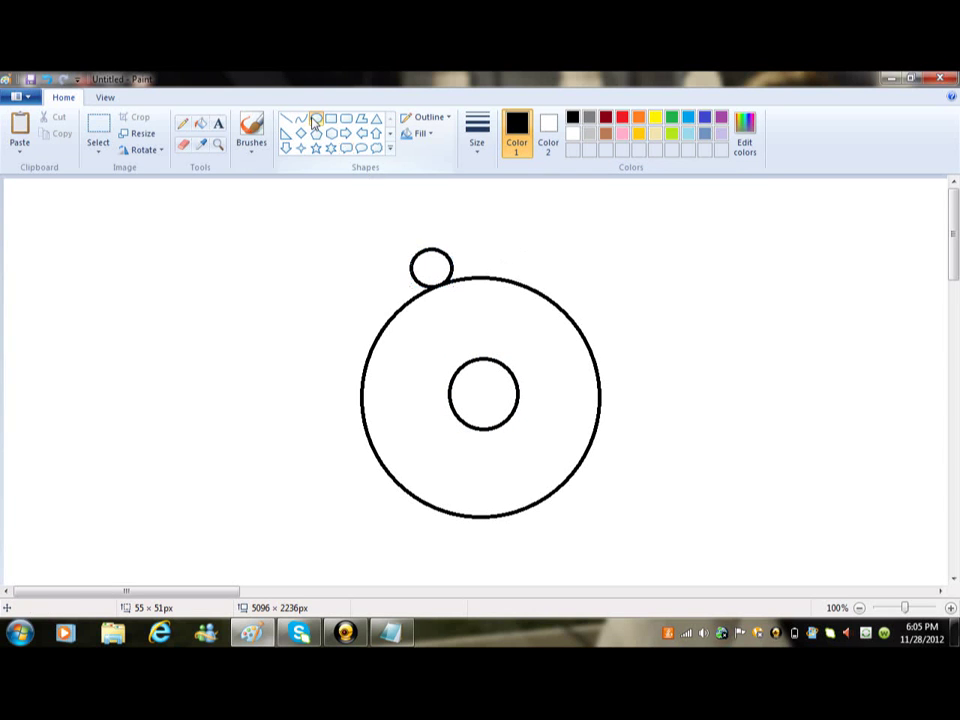
pyautogui.click(316, 119)
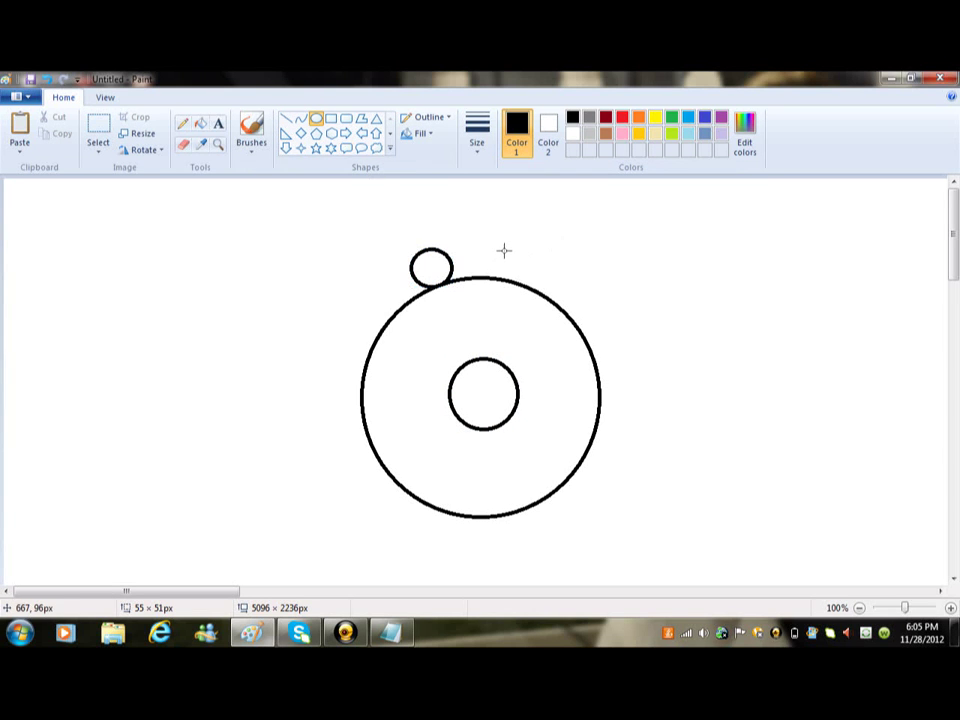
pyautogui.moveTo(504, 250); pyautogui.dragTo(540, 274)
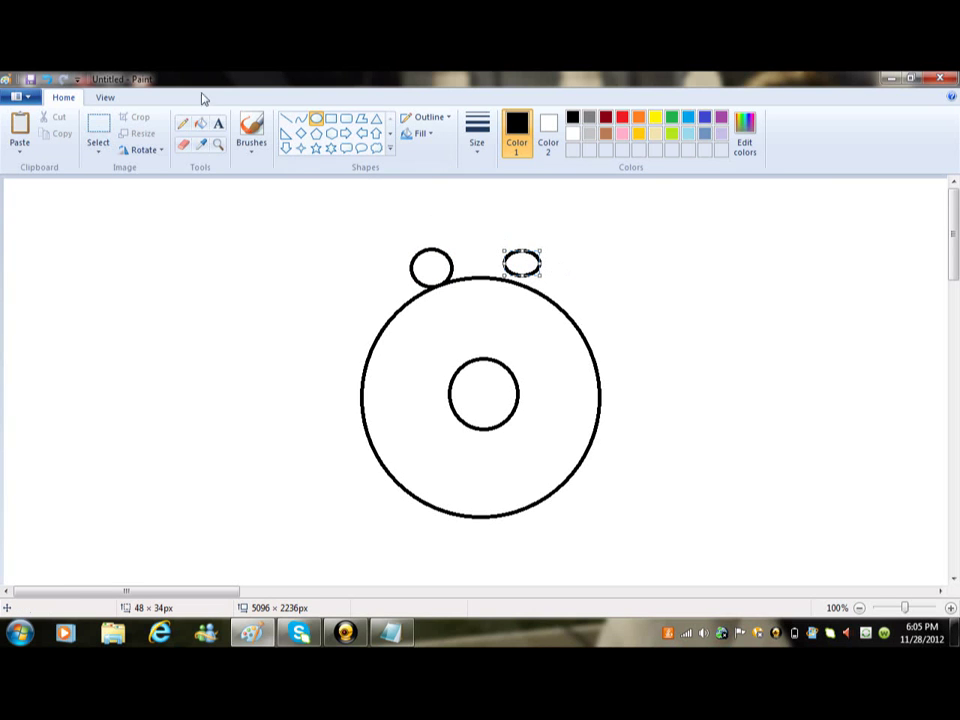
# Select the flat oval above the large circle with Free-form selection, move it slightly upward, and delete it.
pyautogui.click(98, 148)
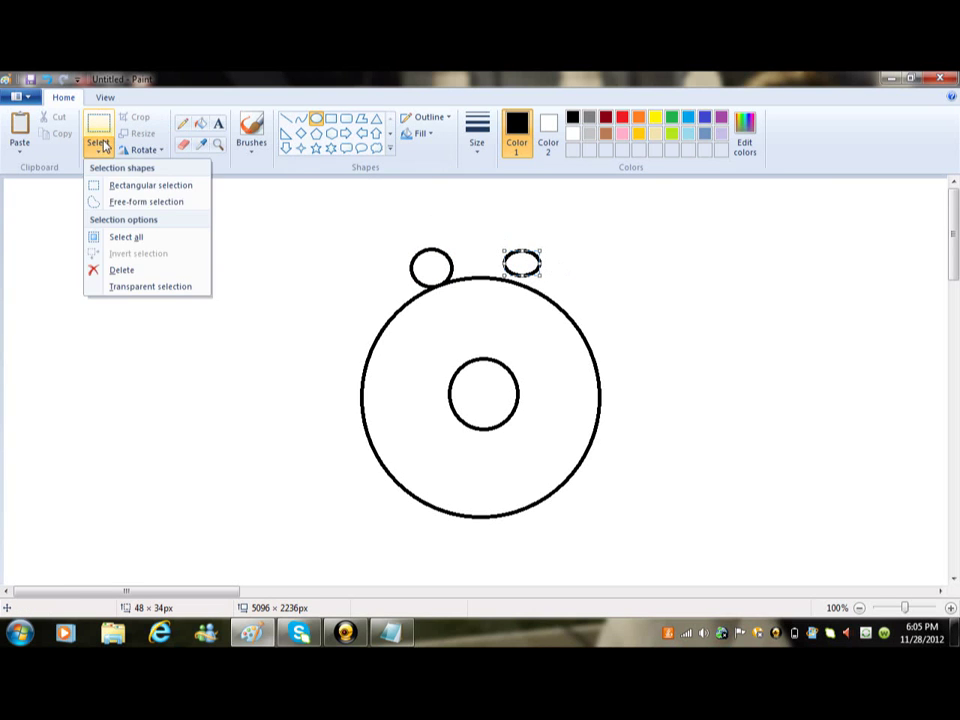
pyautogui.click(127, 199)
pyautogui.moveTo(505, 247)
pyautogui.mouseDown()
pyautogui.moveTo(499, 264)
pyautogui.moveTo(524, 281)
pyautogui.moveTo(536, 270)
pyautogui.moveTo(505, 246)
pyautogui.mouseUp()
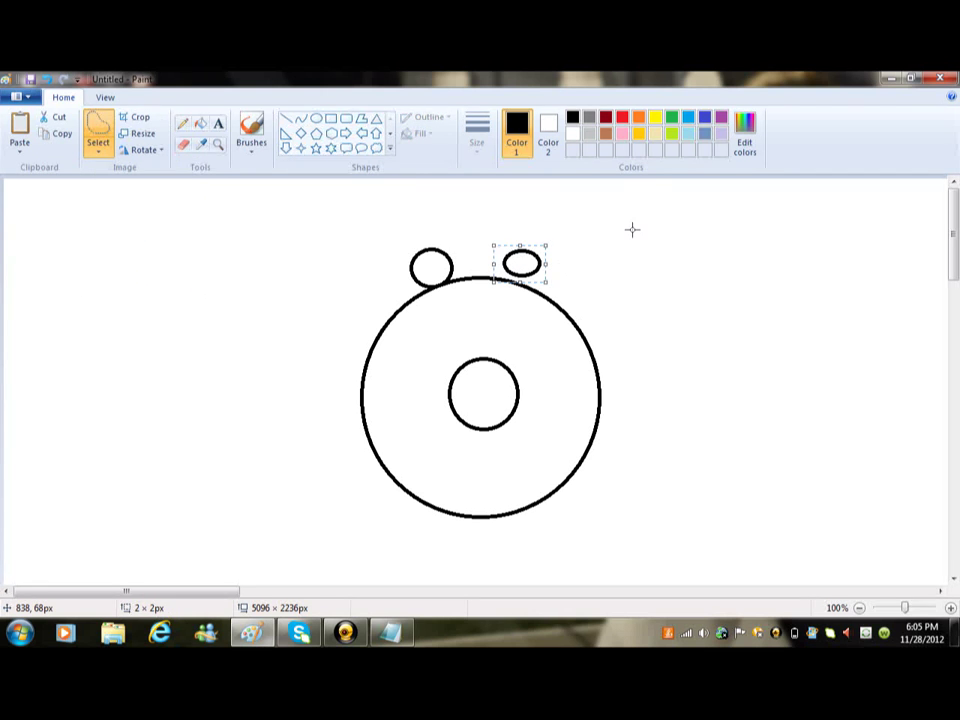
pyautogui.moveTo(521, 259); pyautogui.dragTo(528, 242)
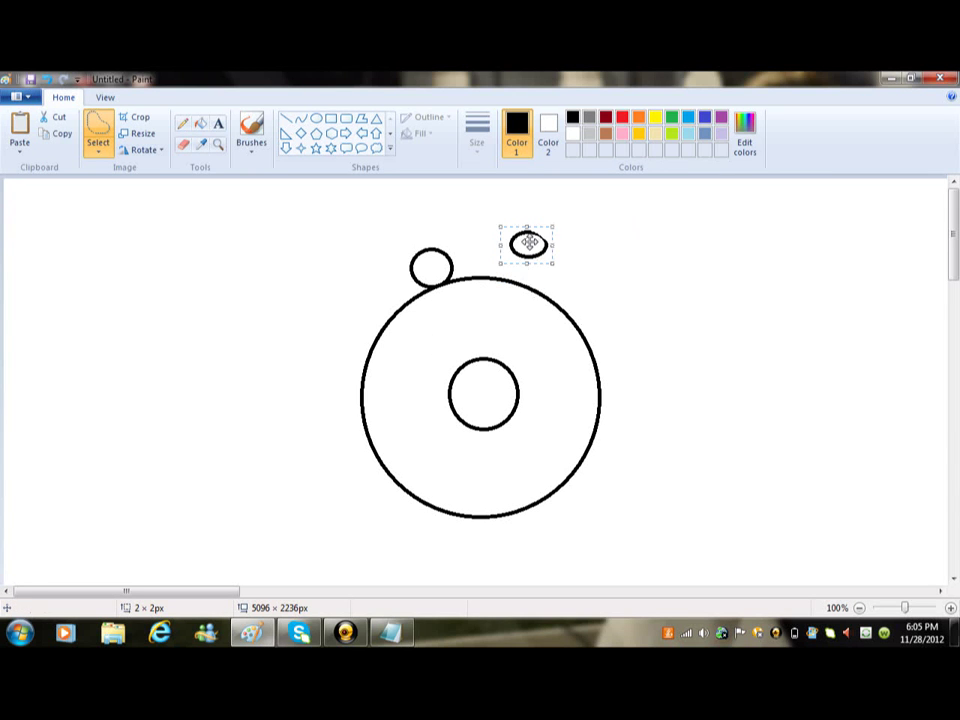
pyautogui.press('Delete')
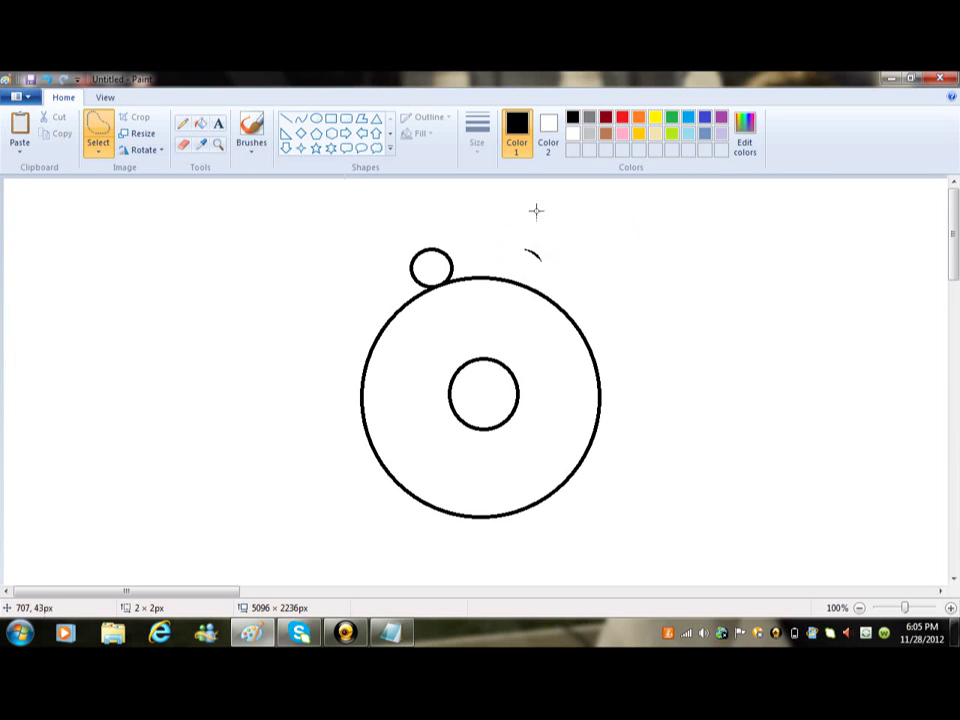
# Select the leftover arc fragment of the oval, move it away from the circles, and delete it.
pyautogui.moveTo(521, 229)
pyautogui.mouseDown()
pyautogui.moveTo(549, 270)
pyautogui.moveTo(531, 267)
pyautogui.moveTo(521, 230)
pyautogui.mouseUp()
pyautogui.moveTo(530, 242); pyautogui.dragTo(669, 266)
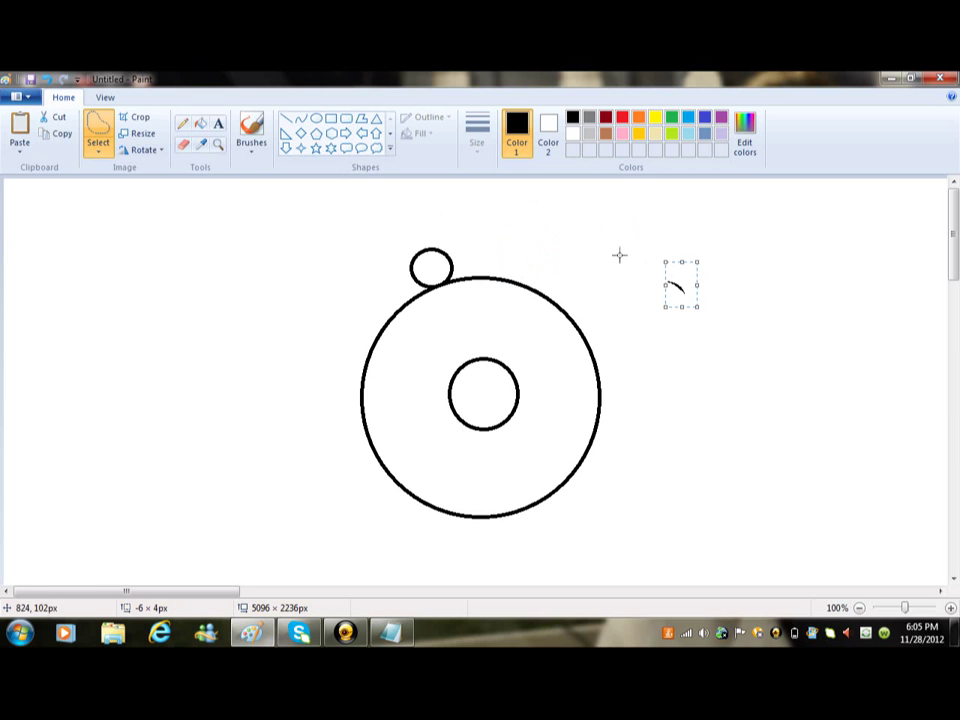
pyautogui.press('Delete')
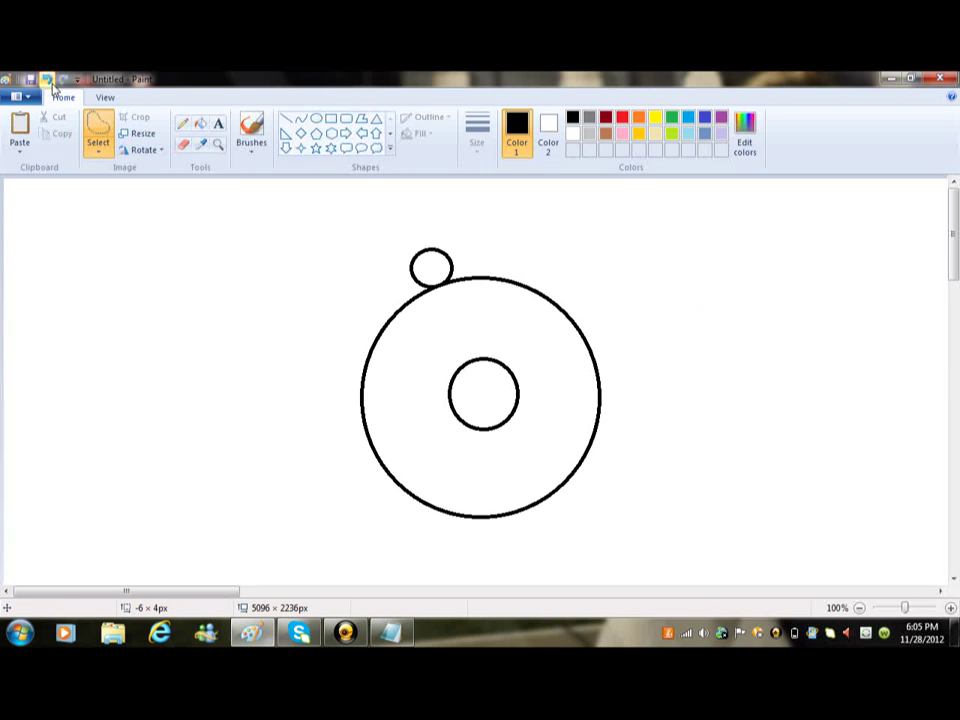
# Draw an eye ellipse of about 55 × 50 px resting on the upper-right edge of the large circle.
pyautogui.click(316, 118)
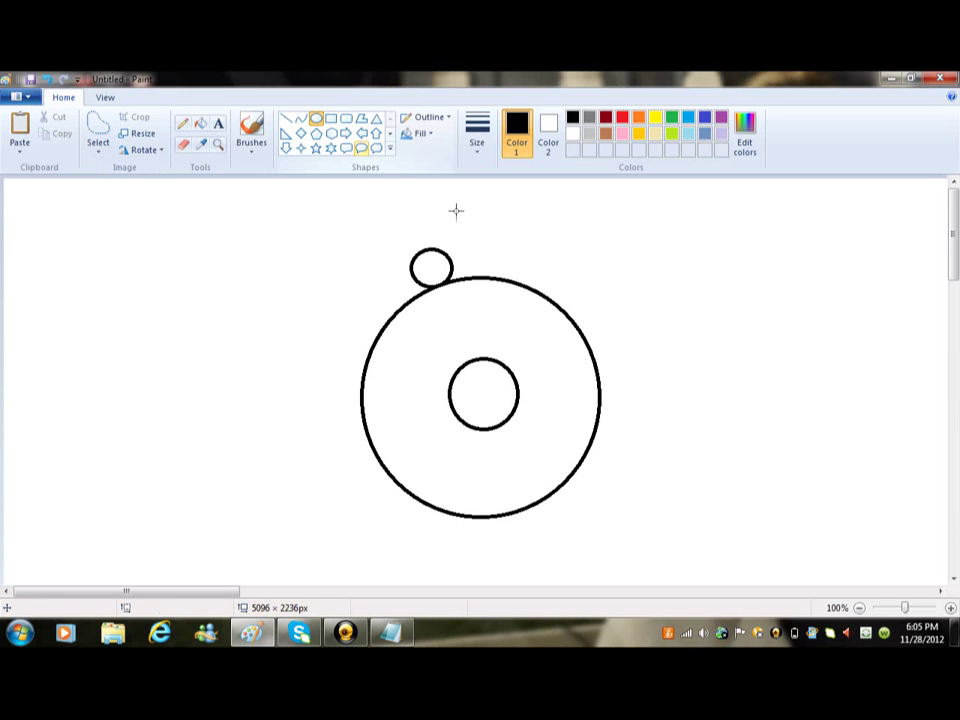
pyautogui.moveTo(502, 250); pyautogui.dragTo(526, 268)
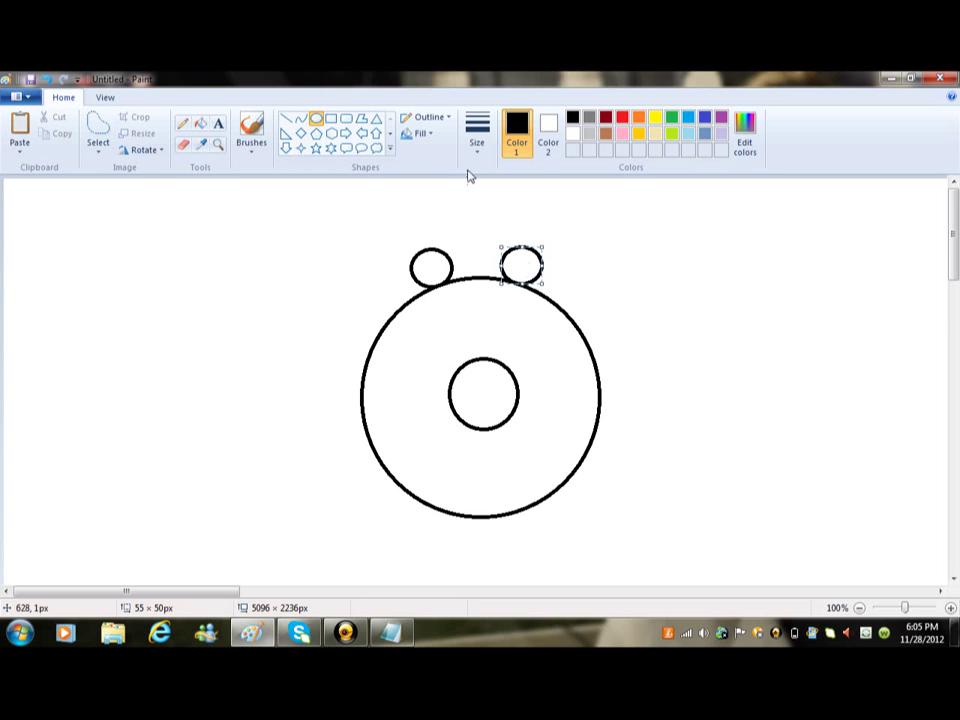
pyautogui.click(289, 119)
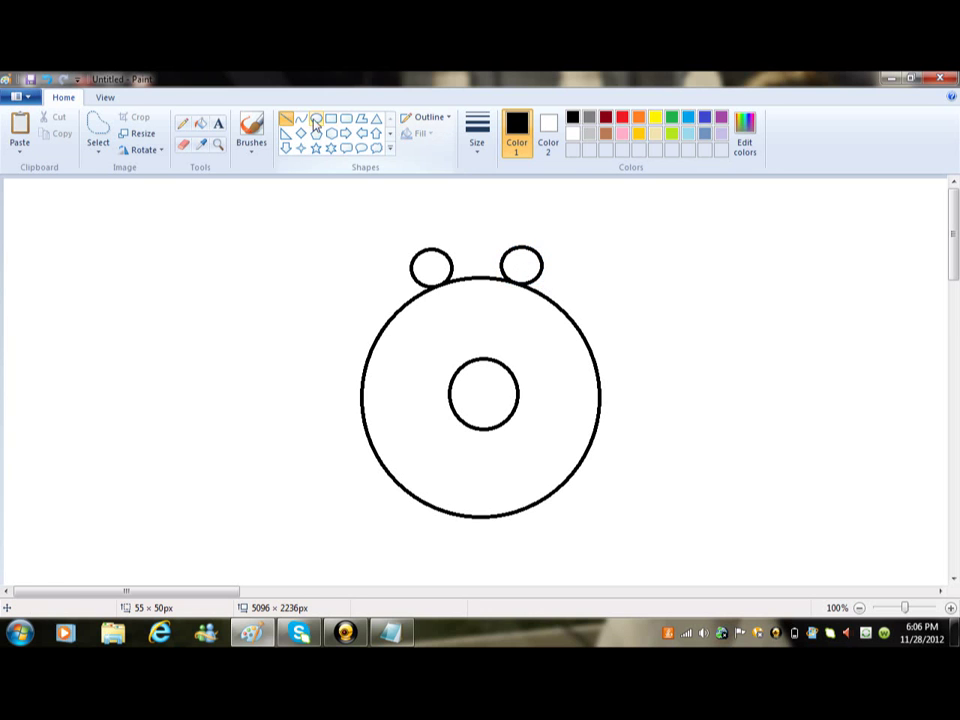
# Paint a black brush dot as the pupil inside the left eye circle.
pyautogui.click(252, 145)
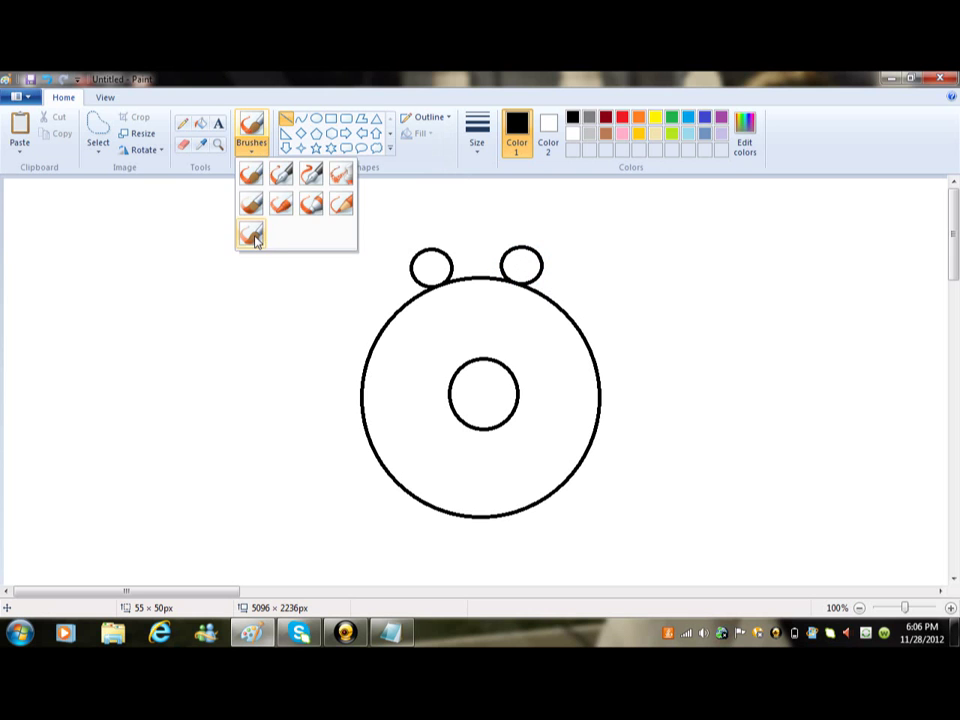
pyautogui.click(250, 180)
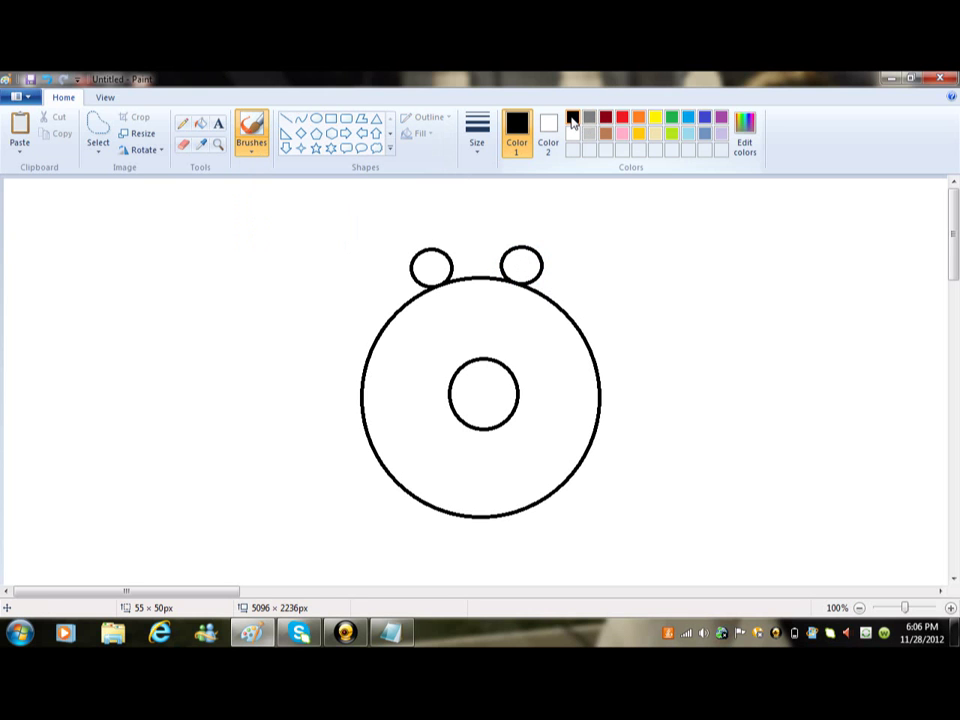
pyautogui.click(425, 267)
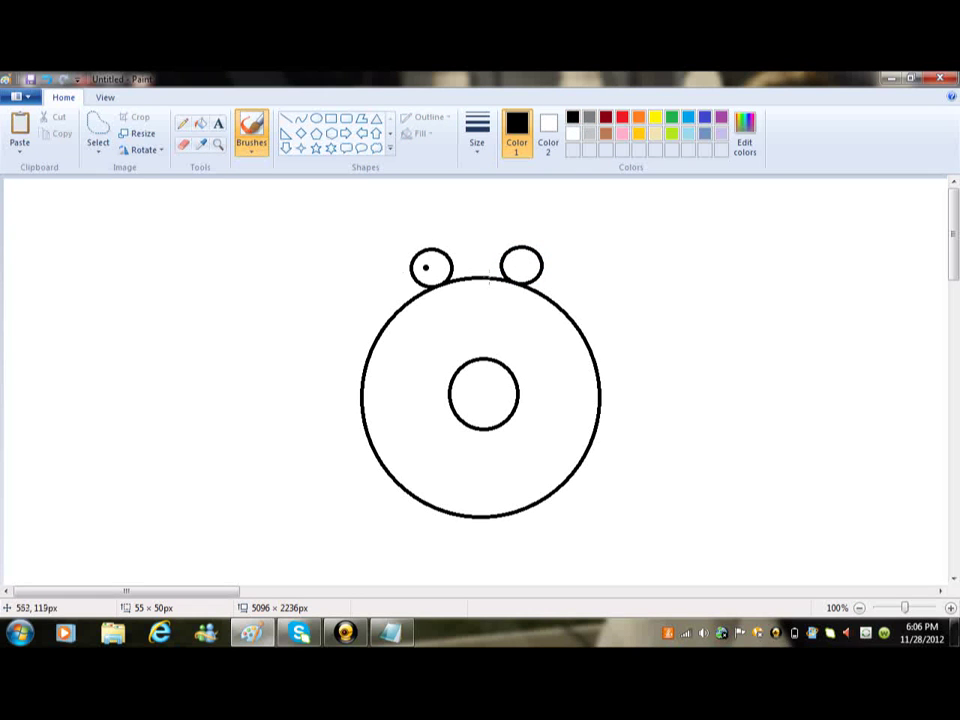
# Enlarge the left eye's black pupil with a thicker brush and paint a matching pupil in the right eye.
pyautogui.click(478, 138)
pyautogui.click(495, 258)
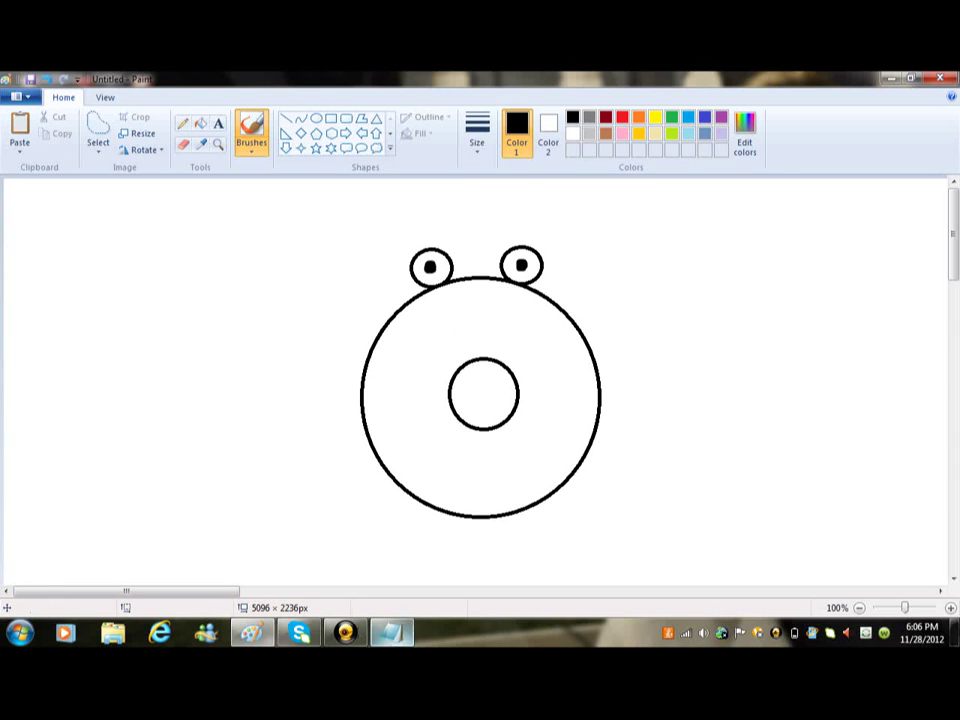
# Switch to Notepad, write the message "Good?" and erase it.
pyautogui.click(390, 632)
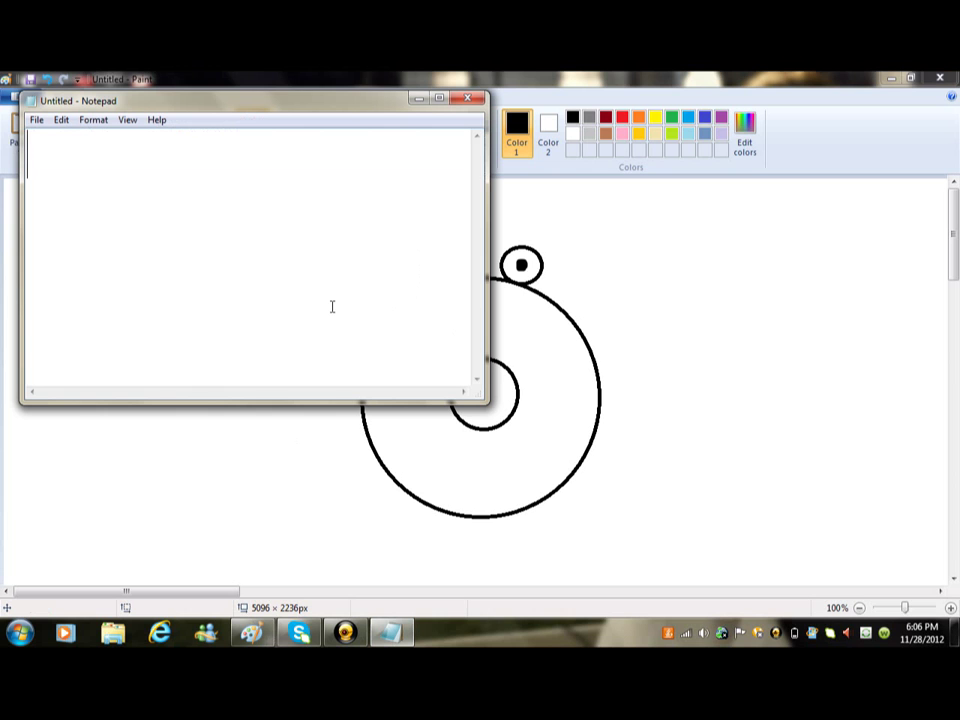
pyautogui.write('gOOD')
pyautogui.press('BackSpace')
pyautogui.press('BackSpace')
pyautogui.press('BackSpace')
pyautogui.press('BackSpace')
pyautogui.write('Good?')
pyautogui.press('BackSpace')
pyautogui.press('BackSpace')
pyautogui.press('BackSpace')
pyautogui.press('BackSpace')
pyautogui.press('BackSpace')
# Write "I'm just half" in the note, replace it with "way!" and clear the text.
pyautogui.write("I'm ju")
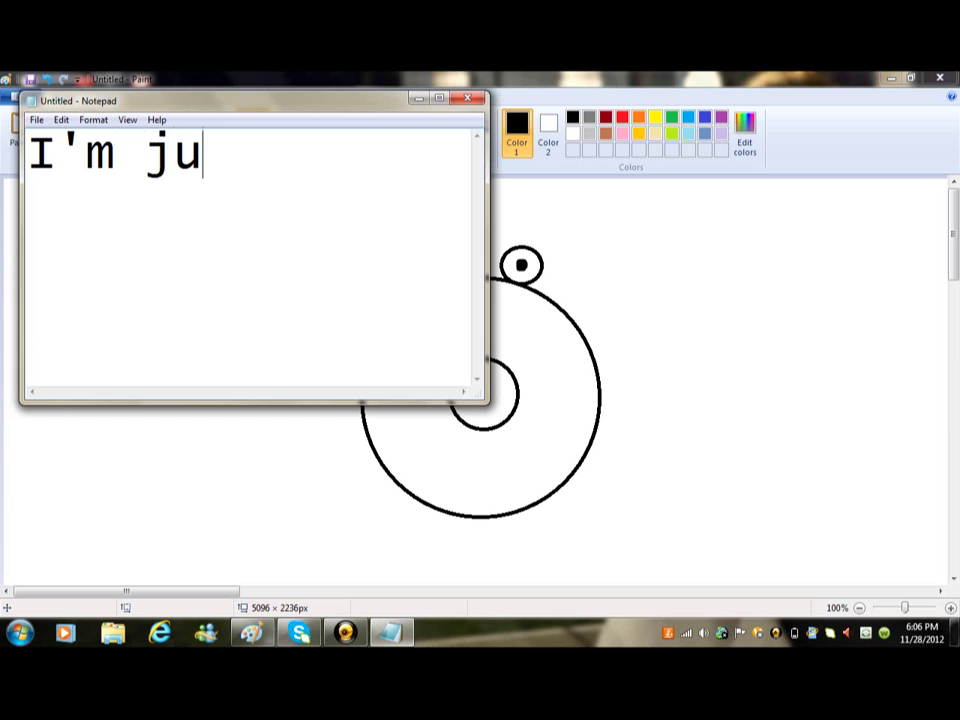
pyautogui.write('st half')
pyautogui.press('BackSpace')
pyautogui.press('BackSpace')
pyautogui.press('BackSpace')
pyautogui.press('BackSpace')
pyautogui.press('BackSpace')
pyautogui.press('BackSpace')
pyautogui.press('BackSpace')
pyautogui.press('BackSpace')
pyautogui.press('BackSpace')
pyautogui.press('BackSpace')
pyautogui.press('BackSpace')
pyautogui.press('BackSpace')
pyautogui.press('BackSpace')
pyautogui.write('way!')
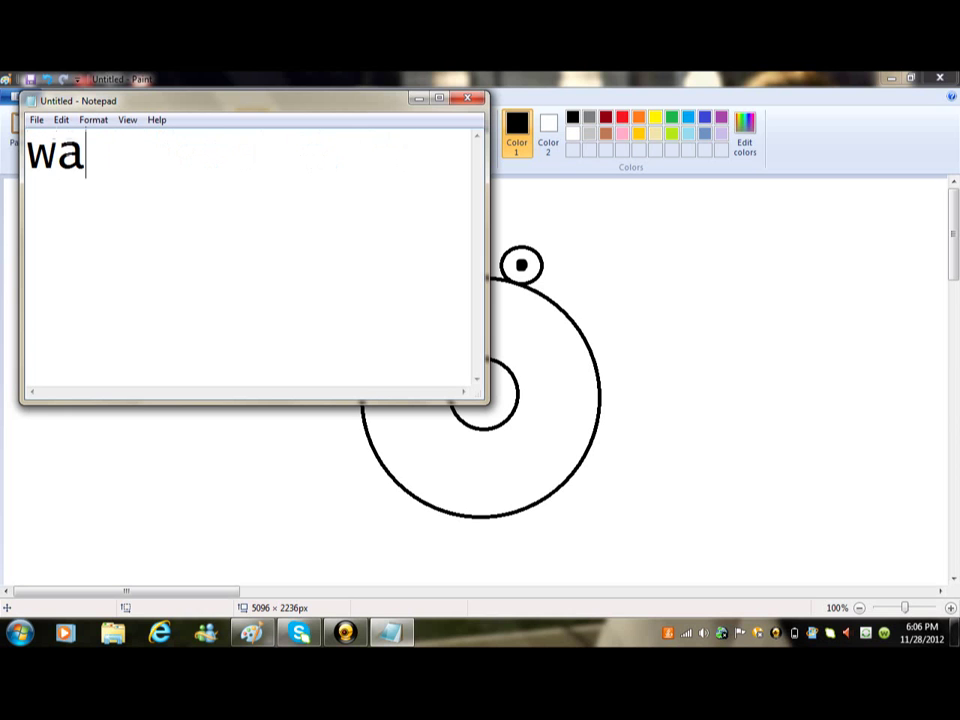
pyautogui.press('BackSpace')
pyautogui.press('BackSpace')
pyautogui.press('BackSpace')
pyautogui.press('BackSpace')
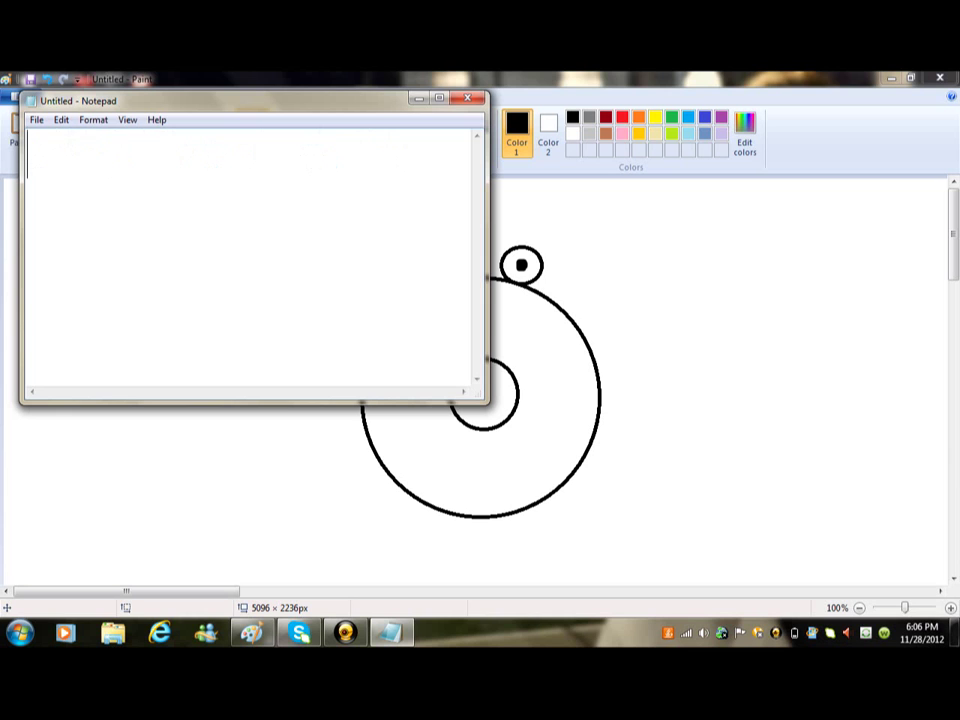
# Write the message "Here we go!" in the note and erase it.
pyautogui.write('He')
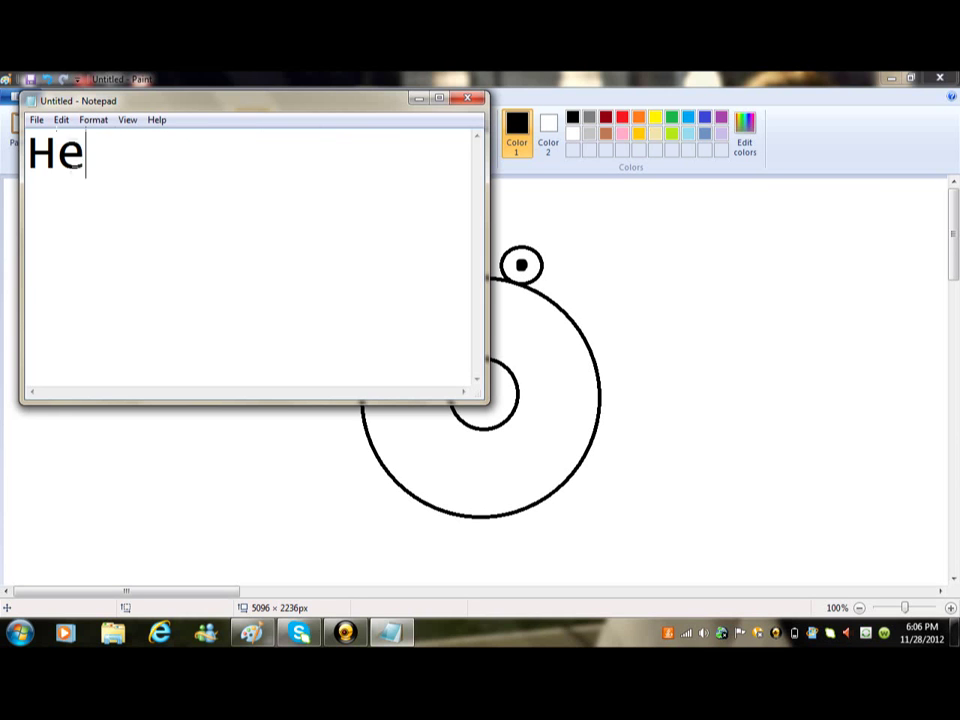
pyautogui.write('re we go!')
pyautogui.press('BackSpace')
pyautogui.press('BackSpace')
pyautogui.press('BackSpace')
pyautogui.press('BackSpace')
pyautogui.press('BackSpace')
pyautogui.press('BackSpace')
pyautogui.press('BackSpace')
pyautogui.press('BackSpace')
pyautogui.press('BackSpace')
pyautogui.press('BackSpace')
pyautogui.press('BackSpace')
# Write the message "Again.." in the note and erase it.
pyautogui.write('A')
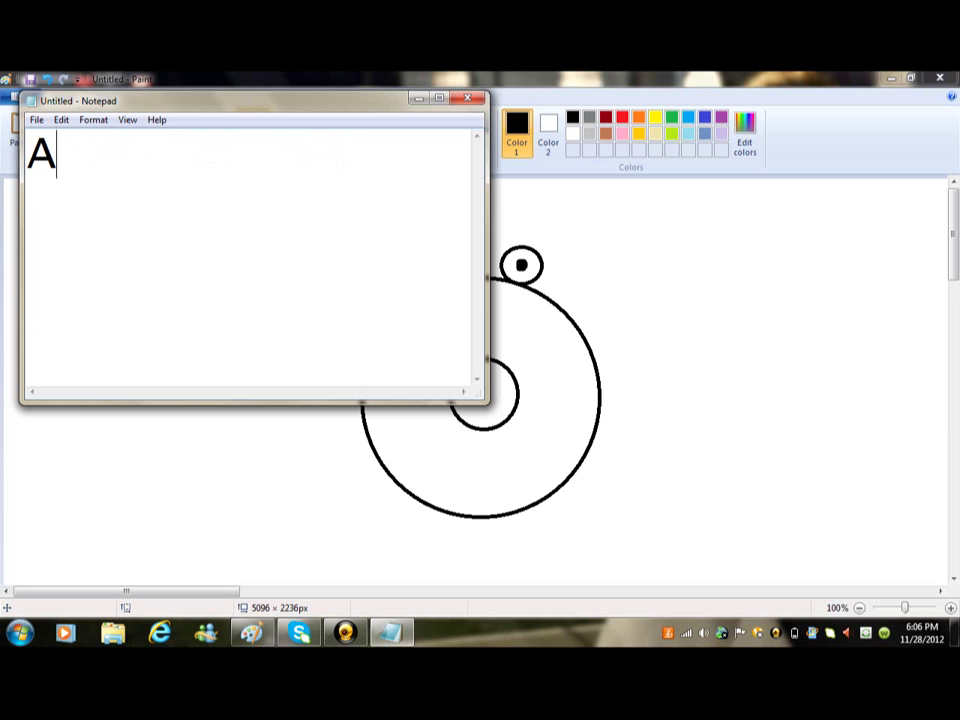
pyautogui.write('gain..')
pyautogui.press('BackSpace')
pyautogui.press('BackSpace')
pyautogui.press('BackSpace')
pyautogui.press('BackSpace')
pyautogui.press('BackSpace')
pyautogui.press('BackSpace')
pyautogui.press('BackSpace')
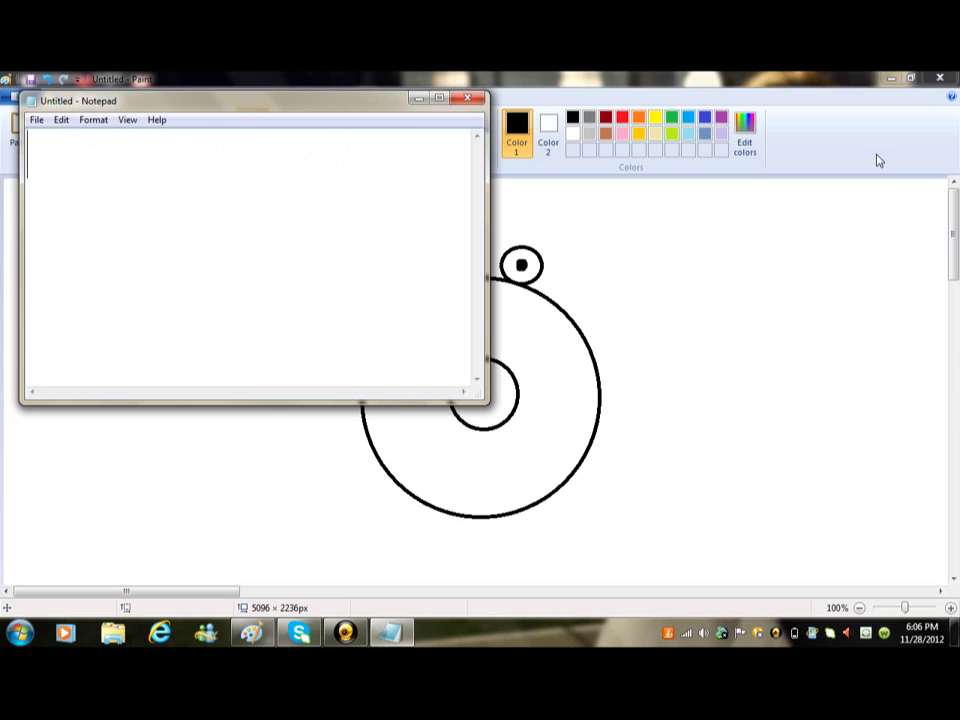
# Switch back to Paint and brush a closed, wavy black icing outline around the donut's centre hole.
pyautogui.click(778, 148)
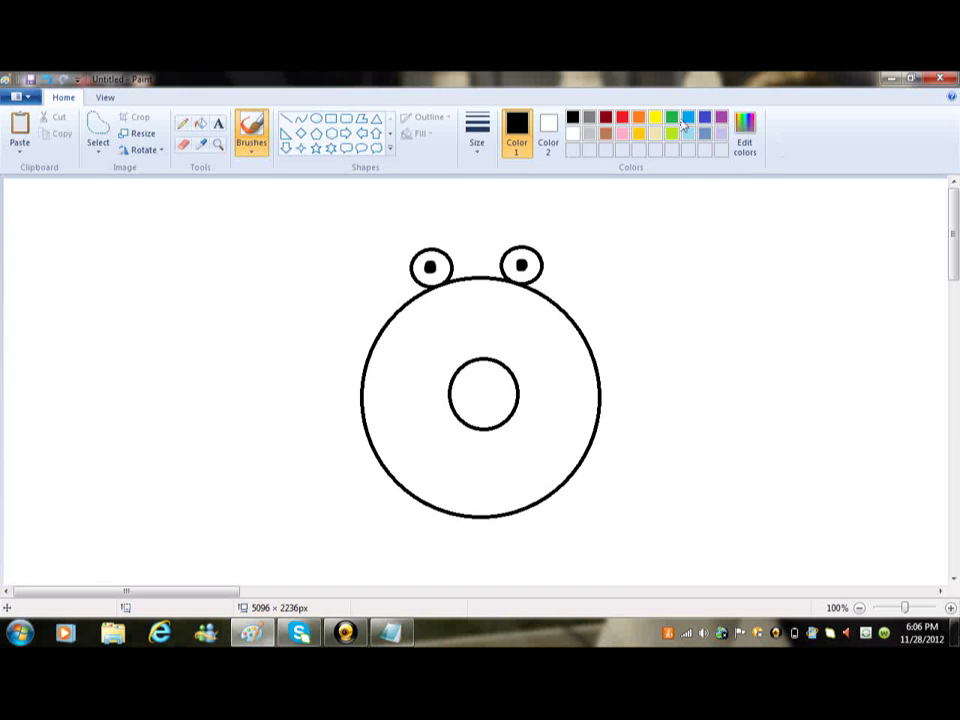
pyautogui.doubleClick(546, 82)
pyautogui.click(873, 79)
pyautogui.moveTo(454, 322)
pyautogui.mouseDown()
pyautogui.moveTo(413, 380)
pyautogui.moveTo(437, 460)
pyautogui.moveTo(525, 466)
pyautogui.moveTo(549, 442)
pyautogui.moveTo(556, 354)
pyautogui.moveTo(531, 331)
pyautogui.moveTo(494, 315)
pyautogui.mouseUp()
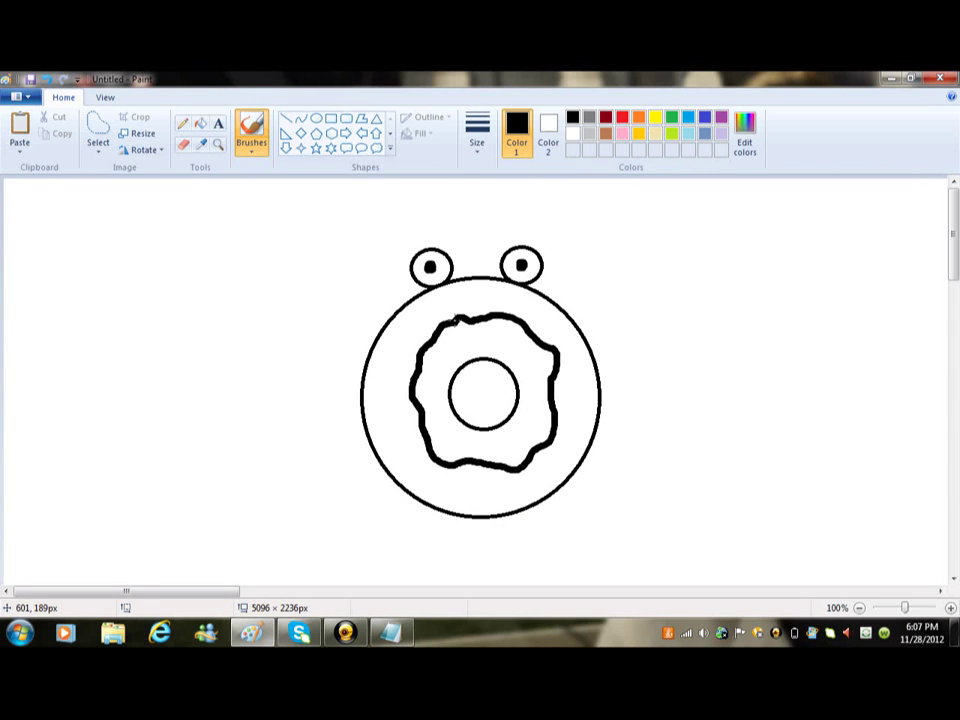
# Fill the icing area between the wavy outline and the centre hole with light pink.
pyautogui.click(200, 122)
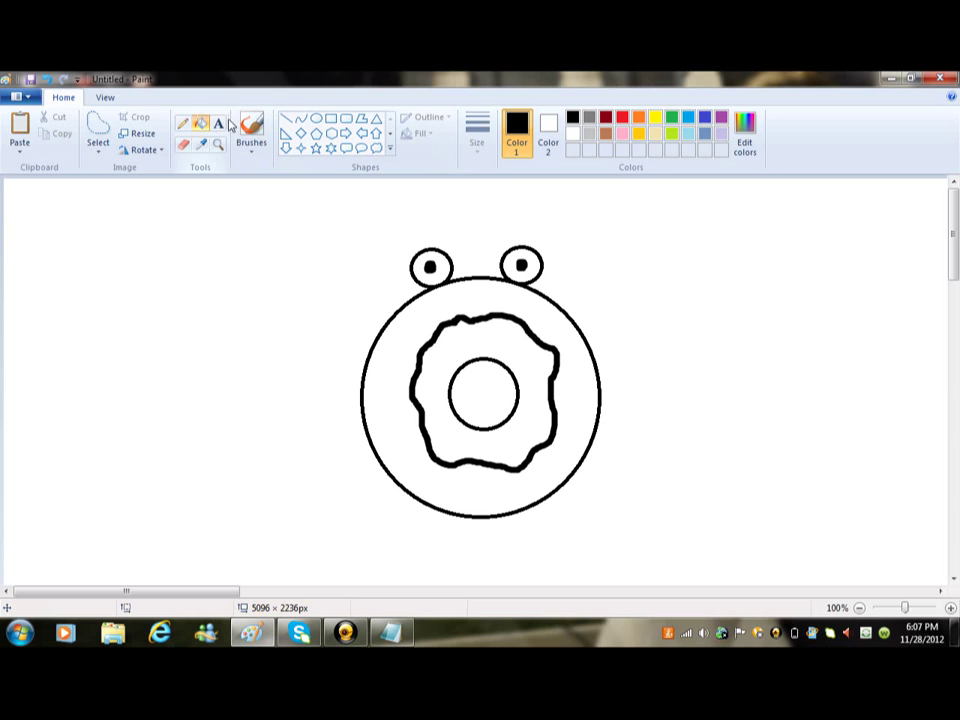
pyautogui.click(622, 133)
pyautogui.click(524, 426)
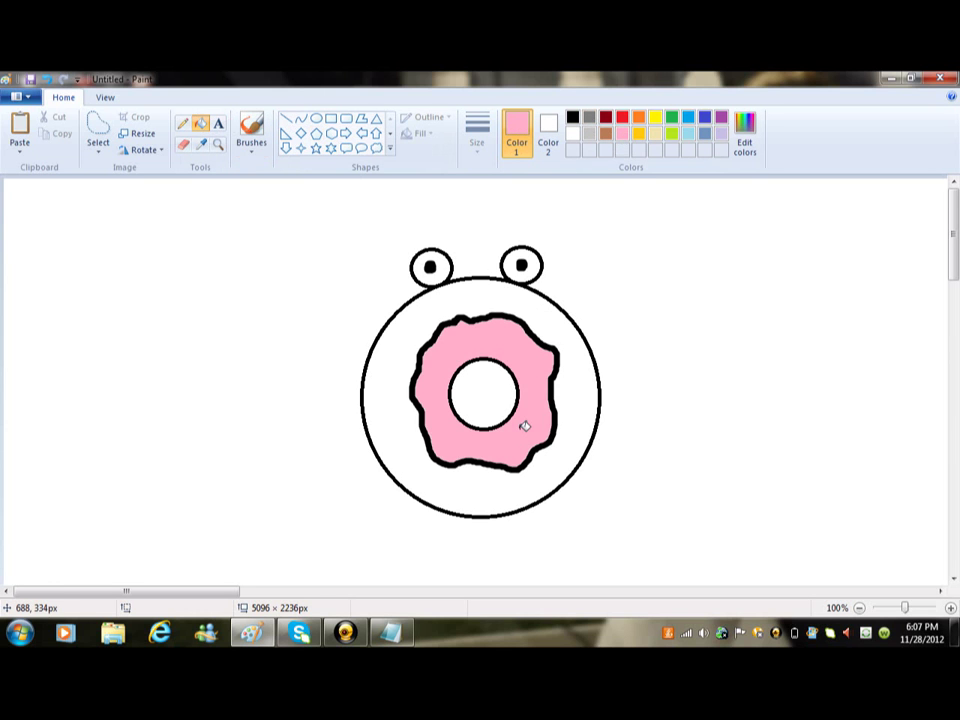
# Paint short dark red brush strokes as sprinkles all around the pink icing.
pyautogui.click(606, 121)
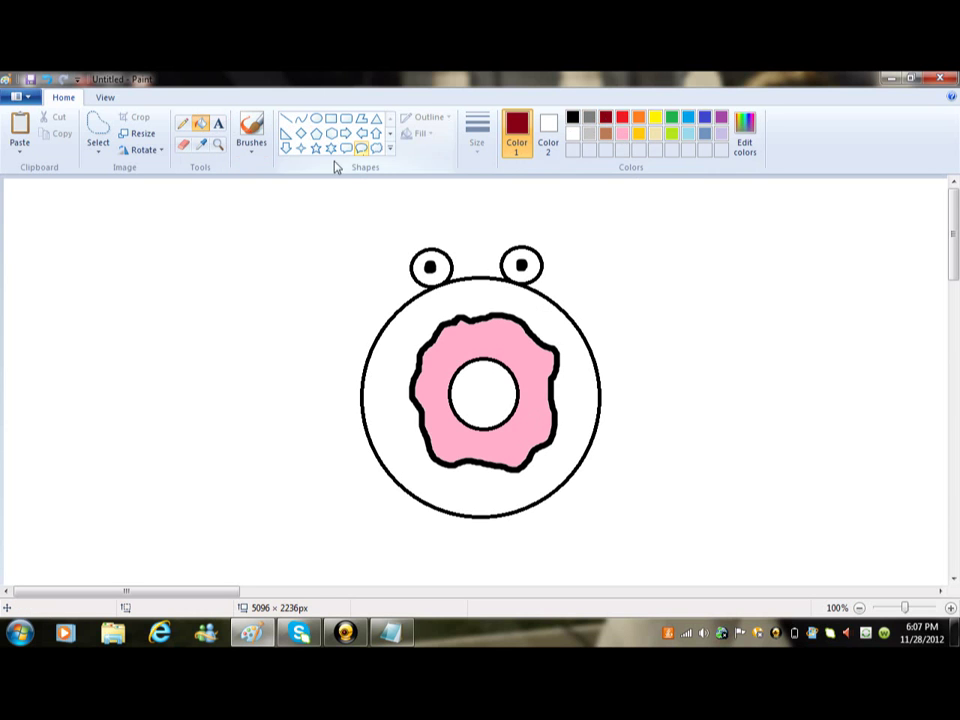
pyautogui.click(248, 148)
pyautogui.click(260, 177)
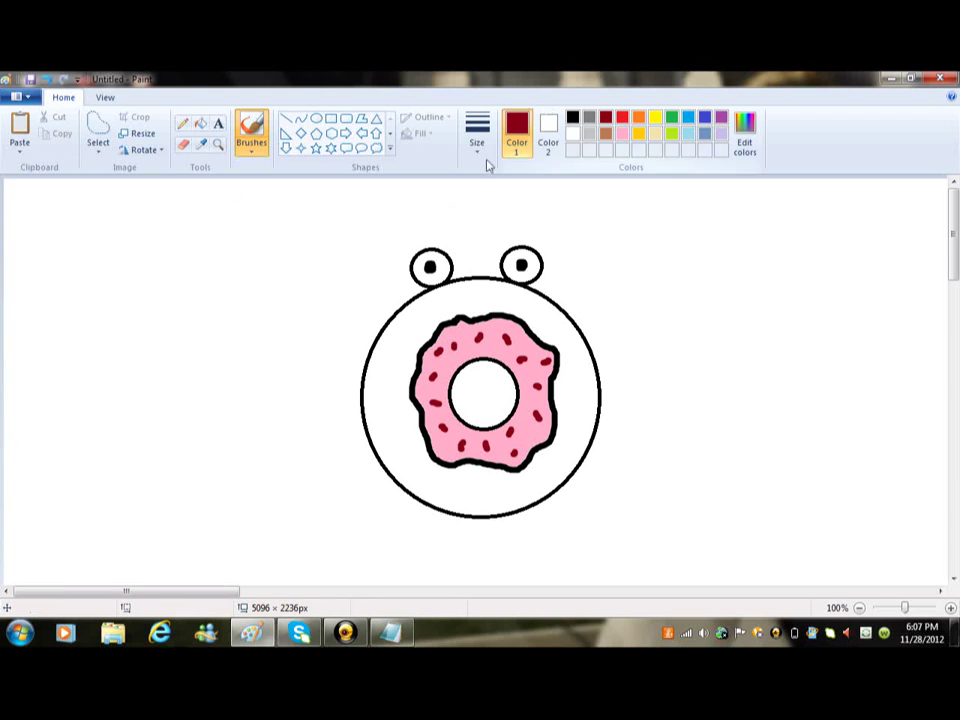
# Fill the donut's outer ring around the icing with dark red.
pyautogui.click(200, 124)
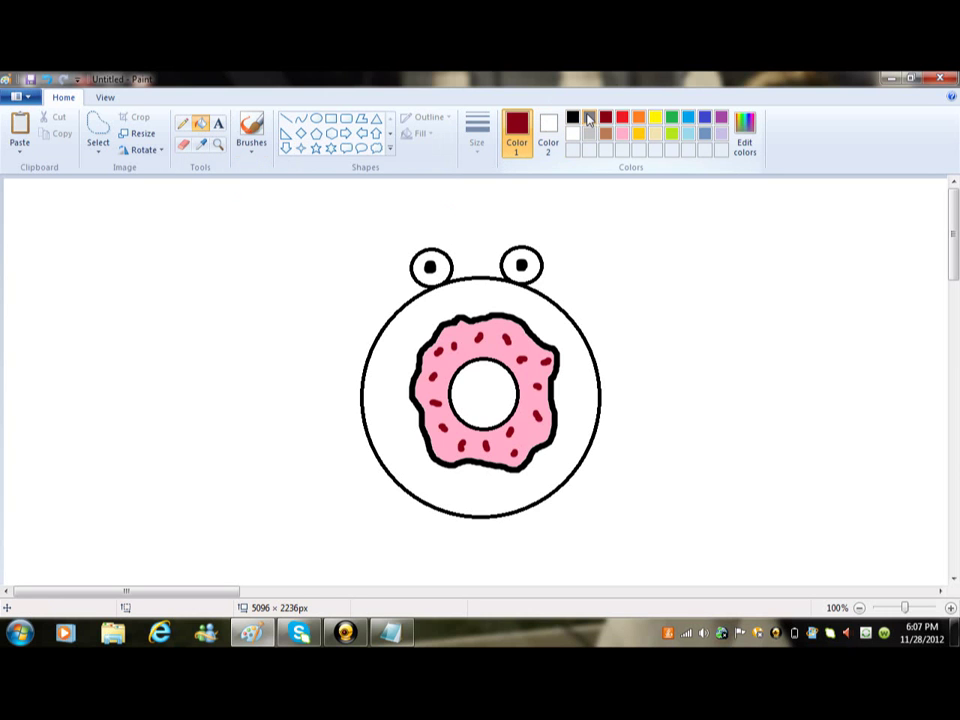
pyautogui.click(570, 366)
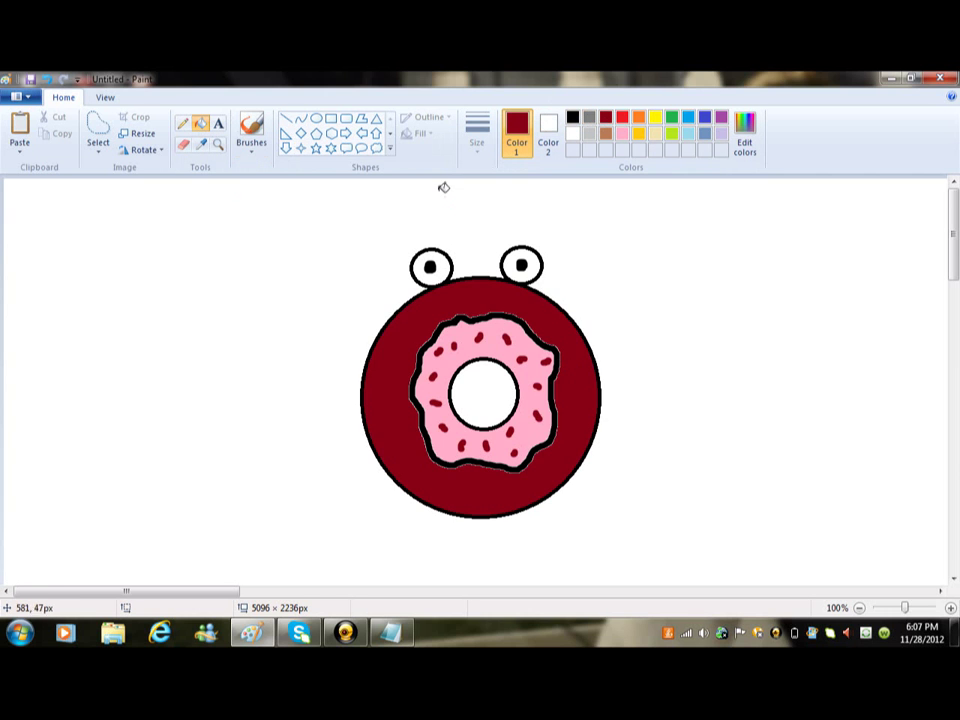
# Draw two legs with feet below the donut and a bent arm on each side with a black brush.
pyautogui.click(572, 117)
pyautogui.click(249, 150)
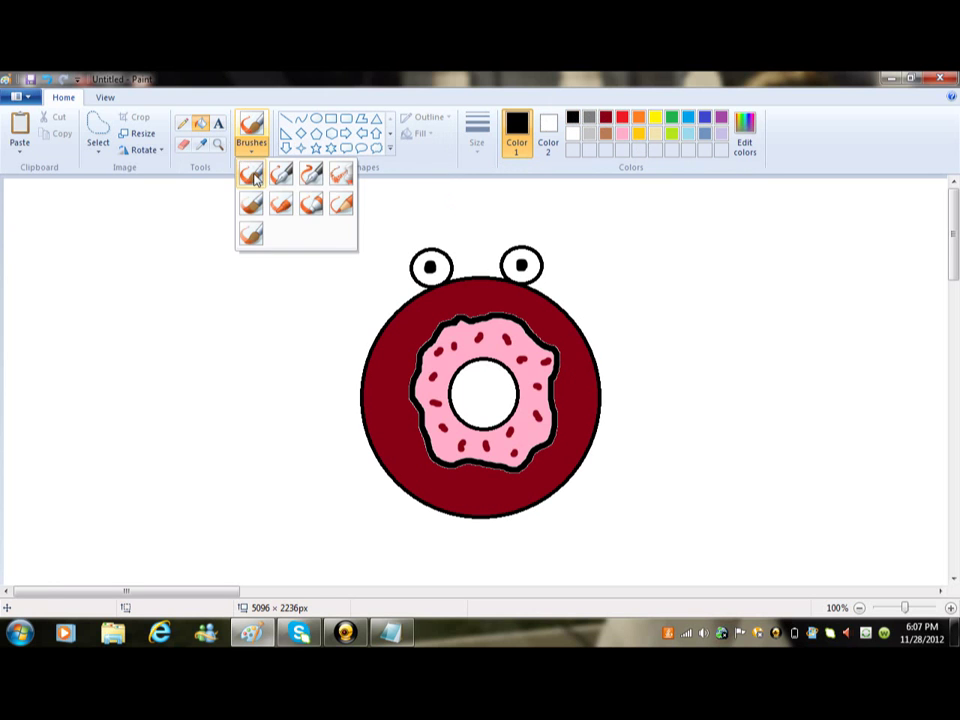
pyautogui.click(251, 171)
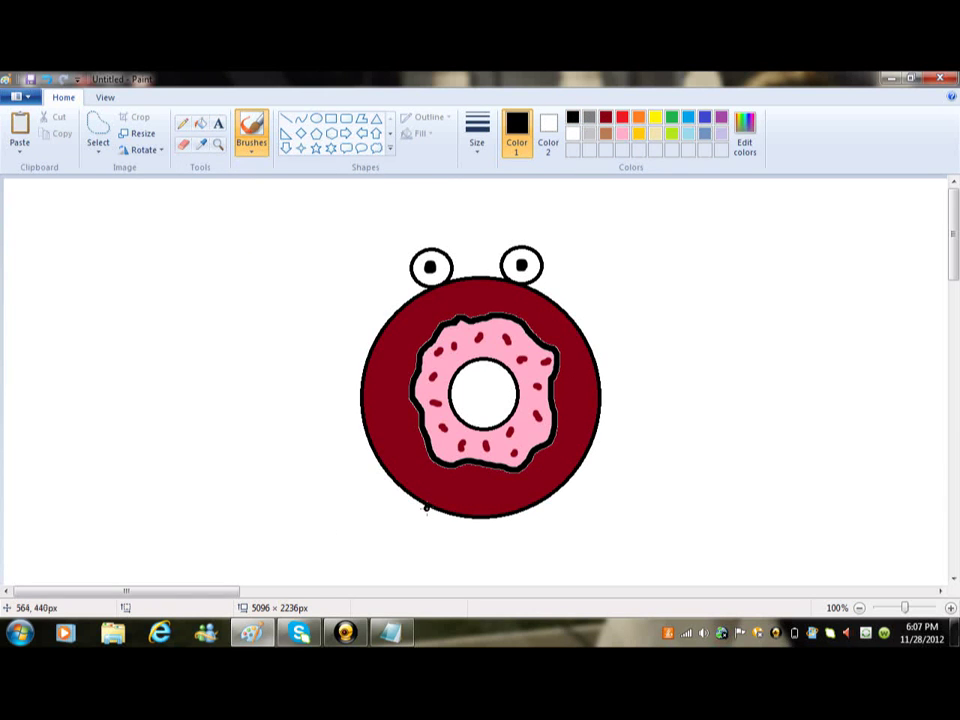
pyautogui.moveTo(425, 510)
pyautogui.mouseDown()
pyautogui.moveTo(420, 549)
pyautogui.moveTo(390, 557)
pyautogui.mouseUp()
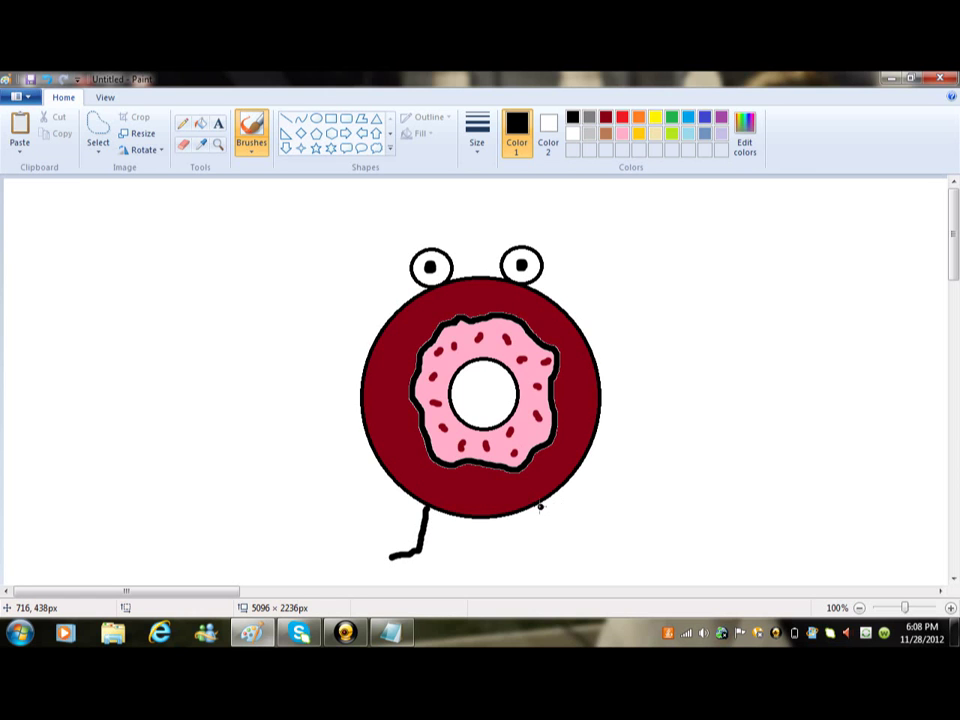
pyautogui.moveTo(537, 505)
pyautogui.mouseDown()
pyautogui.moveTo(540, 547)
pyautogui.moveTo(568, 556)
pyautogui.mouseUp()
pyautogui.moveTo(599, 371)
pyautogui.mouseDown()
pyautogui.moveTo(615, 366)
pyautogui.moveTo(630, 397)
pyautogui.mouseUp()
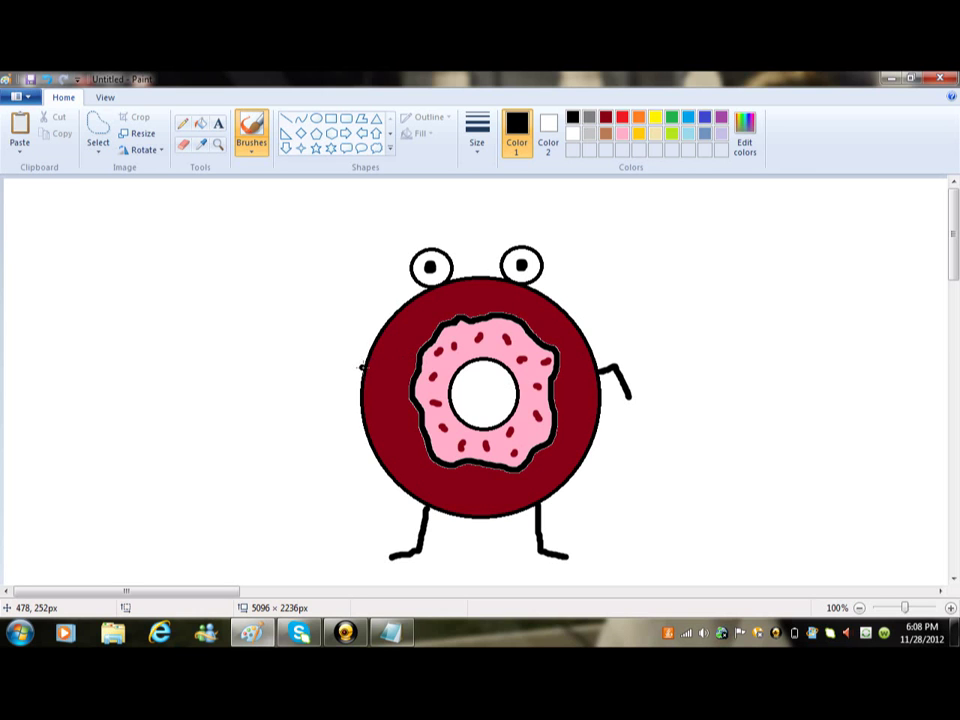
pyautogui.moveTo(340, 366); pyautogui.dragTo(325, 398)
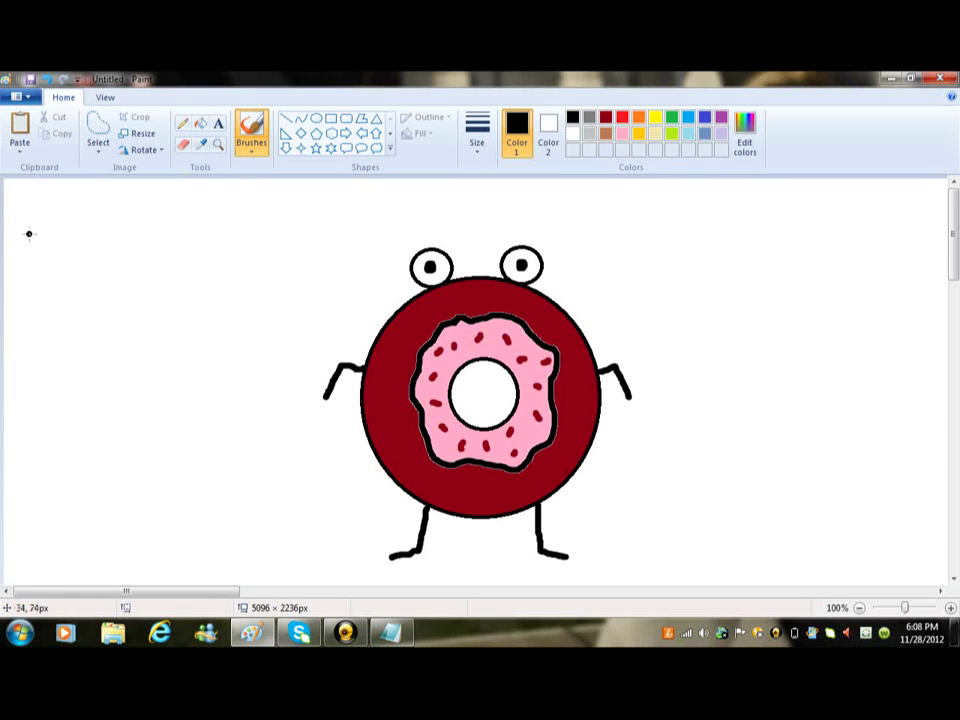
# Handwrite the title "Donut MAN!" in black on two lines in the upper-left area of the canvas.
pyautogui.moveTo(31, 211)
pyautogui.mouseDown()
pyautogui.moveTo(30, 245)
pyautogui.moveTo(34, 214)
pyautogui.moveTo(50, 218)
pyautogui.moveTo(30, 253)
pyautogui.mouseUp()
pyautogui.moveTo(80, 226)
pyautogui.mouseDown()
pyautogui.moveTo(111, 231)
pyautogui.moveTo(102, 227)
pyautogui.moveTo(101, 240)
pyautogui.moveTo(116, 226)
pyautogui.moveTo(124, 247)
pyautogui.moveTo(132, 238)
pyautogui.moveTo(140, 247)
pyautogui.moveTo(159, 216)
pyautogui.moveTo(168, 257)
pyautogui.moveTo(185, 226)
pyautogui.mouseUp()
pyautogui.moveTo(49, 282)
pyautogui.mouseDown()
pyautogui.moveTo(46, 324)
pyautogui.moveTo(52, 284)
pyautogui.moveTo(61, 298)
pyautogui.moveTo(73, 284)
pyautogui.moveTo(75, 320)
pyautogui.moveTo(95, 285)
pyautogui.moveTo(106, 290)
pyautogui.moveTo(107, 315)
pyautogui.moveTo(103, 297)
pyautogui.moveTo(94, 299)
pyautogui.moveTo(120, 314)
pyautogui.moveTo(118, 285)
pyautogui.moveTo(137, 308)
pyautogui.moveTo(136, 279)
pyautogui.moveTo(154, 277)
pyautogui.moveTo(155, 315)
pyautogui.mouseUp()
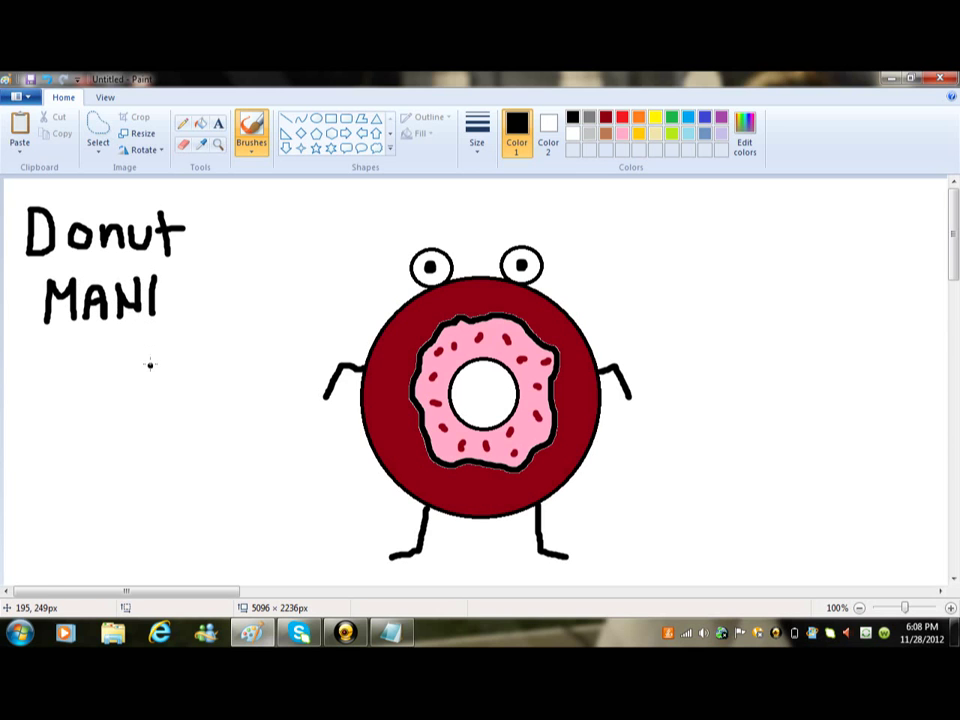
pyautogui.moveTo(151, 346); pyautogui.dragTo(151, 362)
# Switch to Notepad, write "Good?" in the empty note and delete it again.
pyautogui.click(390, 632)
pyautogui.write('God')
pyautogui.press('BackSpace')
pyautogui.write('o')
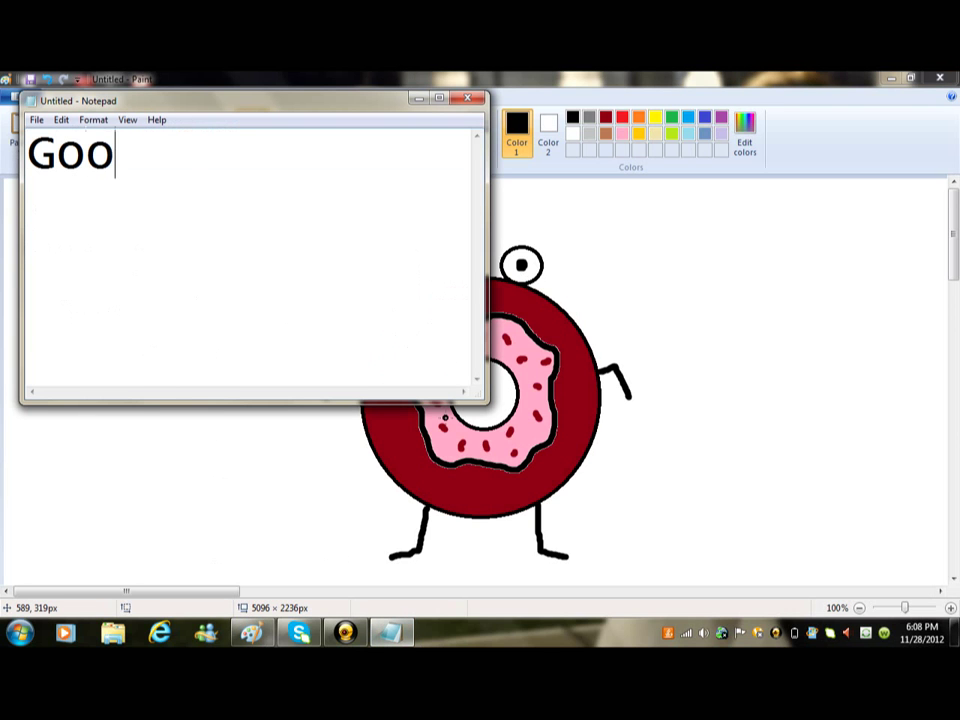
pyautogui.write('o')
pyautogui.press('BackSpace')
pyautogui.write('d?')
pyautogui.press('BackSpace')
pyautogui.press('BackSpace')
pyautogui.press('BackSpace')
pyautogui.press('BackSpace')
pyautogui.press('BackSpace')
# Write the message "I can make more..." in the note and erase it.
pyautogui.write('I can make more...')
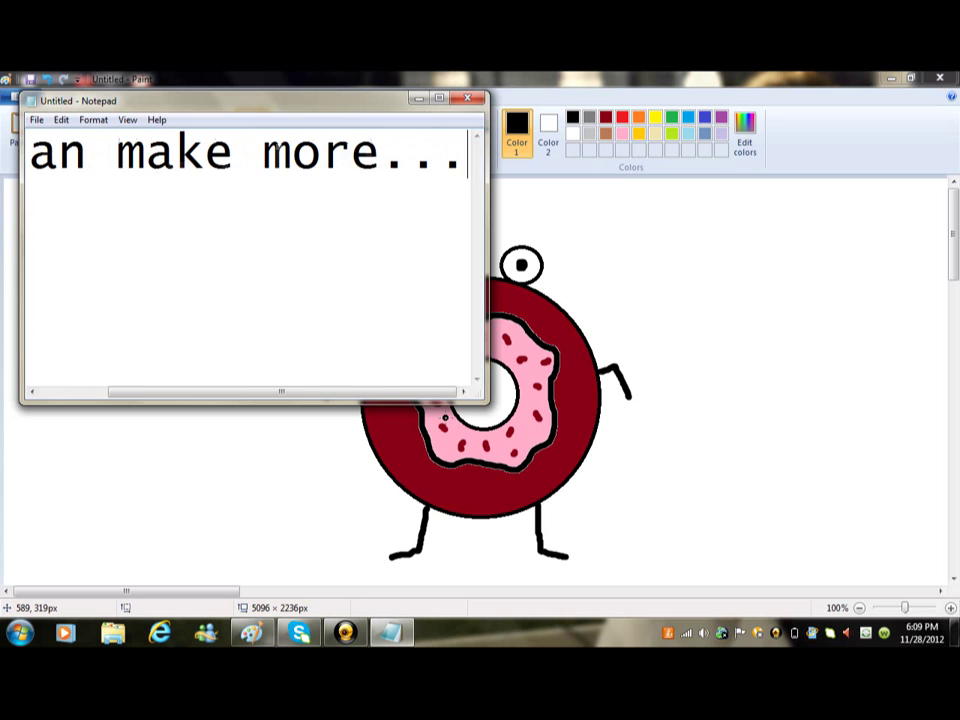
pyautogui.press('BackSpace')
pyautogui.press('BackSpace')
pyautogui.press('BackSpace')
pyautogui.press('BackSpace')
pyautogui.press('BackSpace')
pyautogui.press('BackSpace')
pyautogui.press('BackSpace')
pyautogui.press('BackSpace')
pyautogui.press('BackSpace')
pyautogui.press('BackSpace')
pyautogui.press('BackSpace')
pyautogui.press('BackSpace')
pyautogui.press('BackSpace')
pyautogui.press('BackSpace')
pyautogui.press('BackSpace')
pyautogui.press('BackSpace')
pyautogui.press('BackSpace')
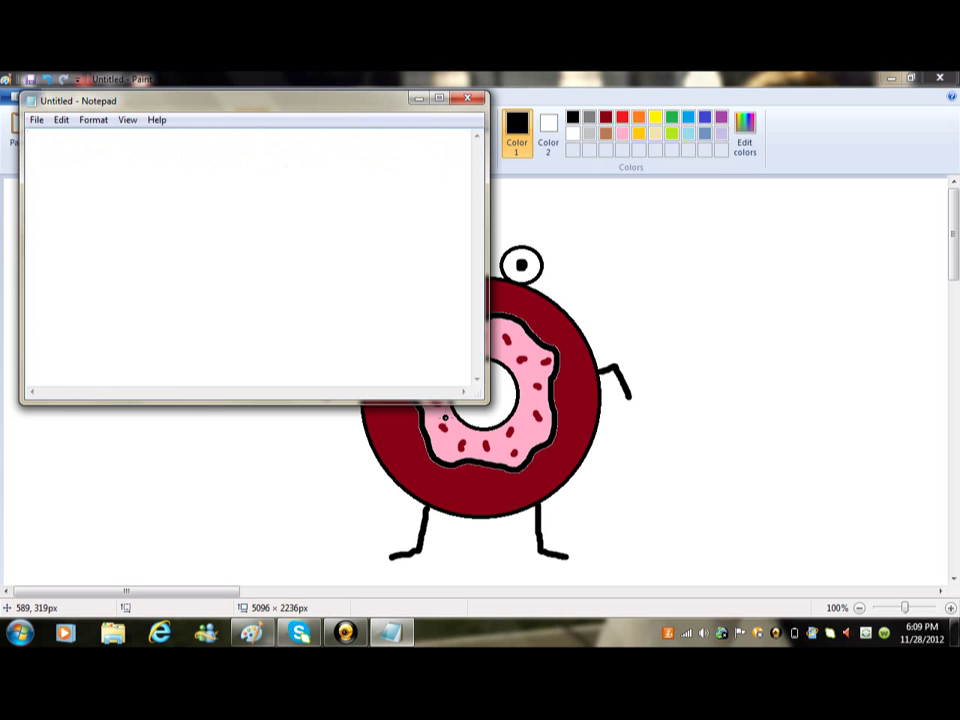
# Write the message "Just write it on a comment!" in the note and erase it.
pyautogui.write('JU')
pyautogui.press('BackSpace')
pyautogui.write('us')
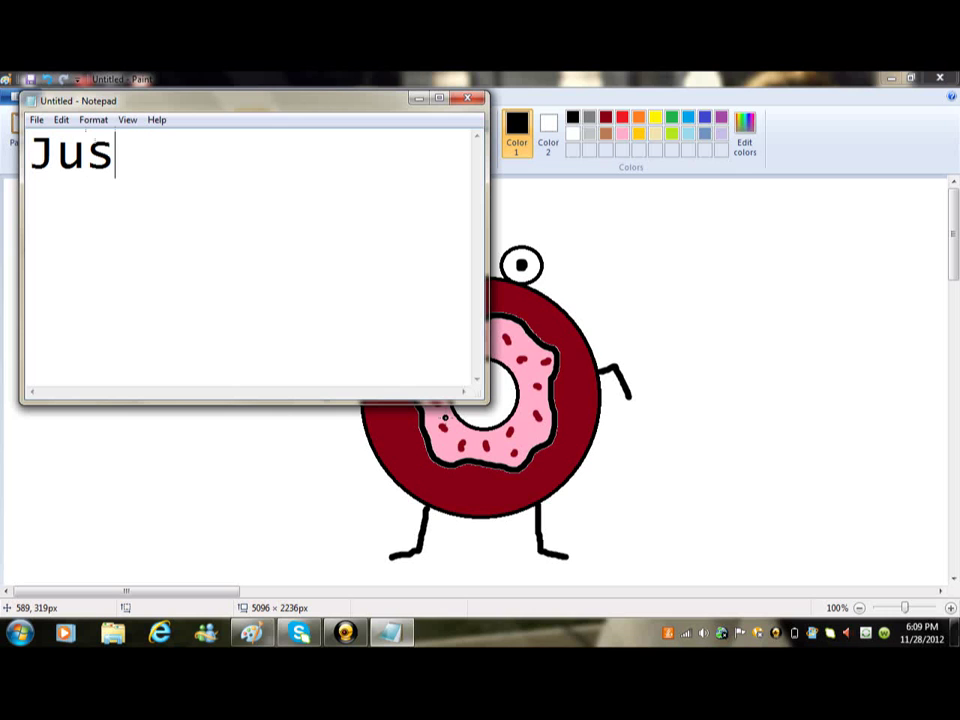
pyautogui.write('t write it on a')
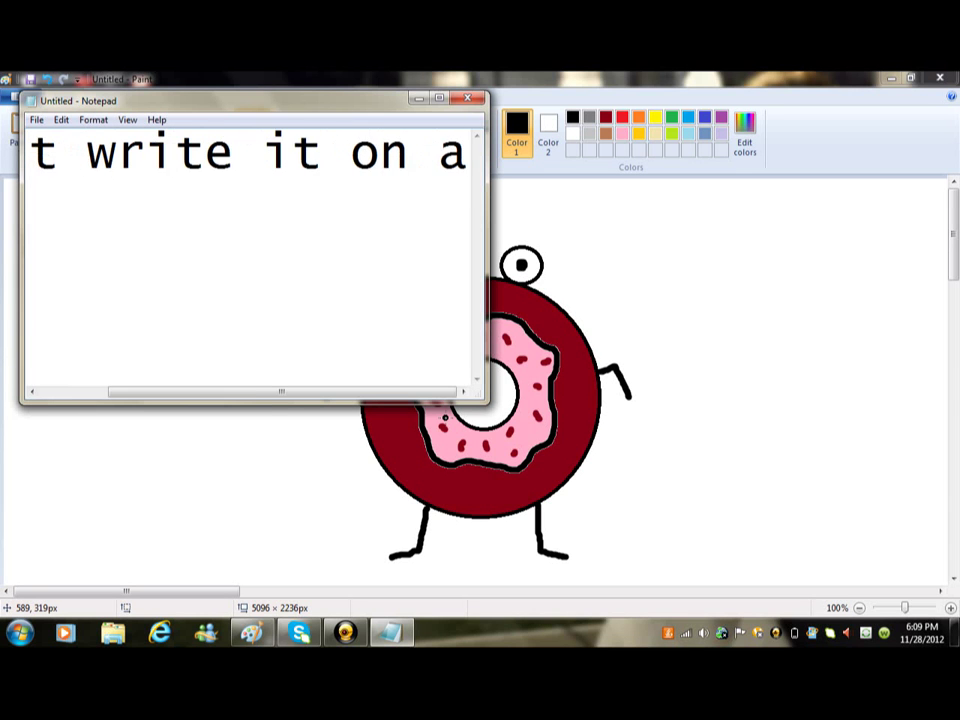
pyautogui.write(' som')
pyautogui.press('BackSpace')
pyautogui.press('BackSpace')
pyautogui.press('BackSpace')
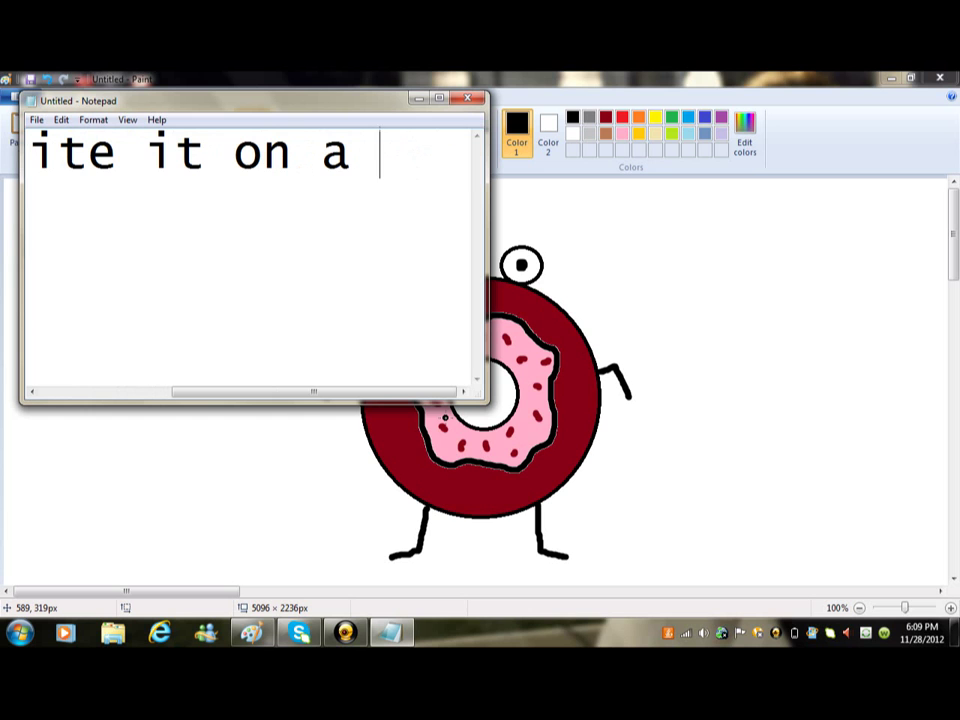
pyautogui.write('comment')
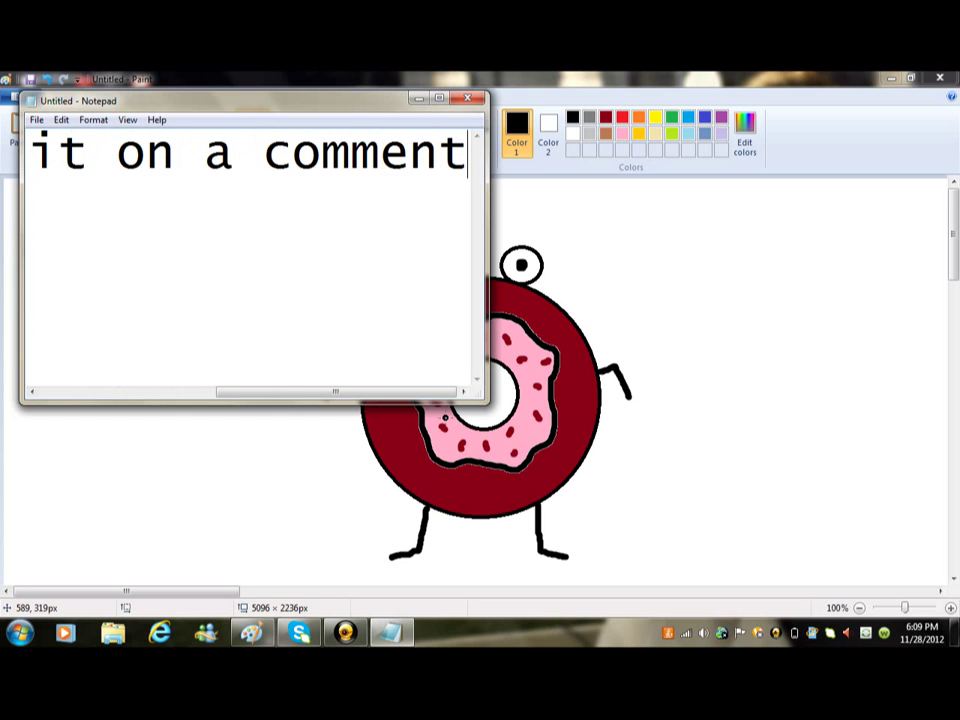
pyautogui.write('!')
pyautogui.press('BackSpace')
pyautogui.press('BackSpace')
pyautogui.press('BackSpace')
pyautogui.press('BackSpace')
pyautogui.press('BackSpace')
pyautogui.press('BackSpace')
pyautogui.press('BackSpace')
pyautogui.press('BackSpace')
pyautogui.press('BackSpace')
pyautogui.press('BackSpace')
pyautogui.press('BackSpace')
pyautogui.press('BackSpace')
pyautogui.press('BackSpace')
pyautogui.press('BackSpace')
pyautogui.press('BackSpace')
pyautogui.press('BackSpace')
pyautogui.press('BackSpace')
pyautogui.press('BackSpace')
pyautogui.press('BackSpace')
pyautogui.press('BackSpace')
pyautogui.press('BackSpace')
pyautogui.press('BackSpace')
pyautogui.press('BackSpace')
pyautogui.press('BackSpace')
pyautogui.press('BackSpace')
# Write the message "Thats all" in the note and erase it.
pyautogui.write('Tha')
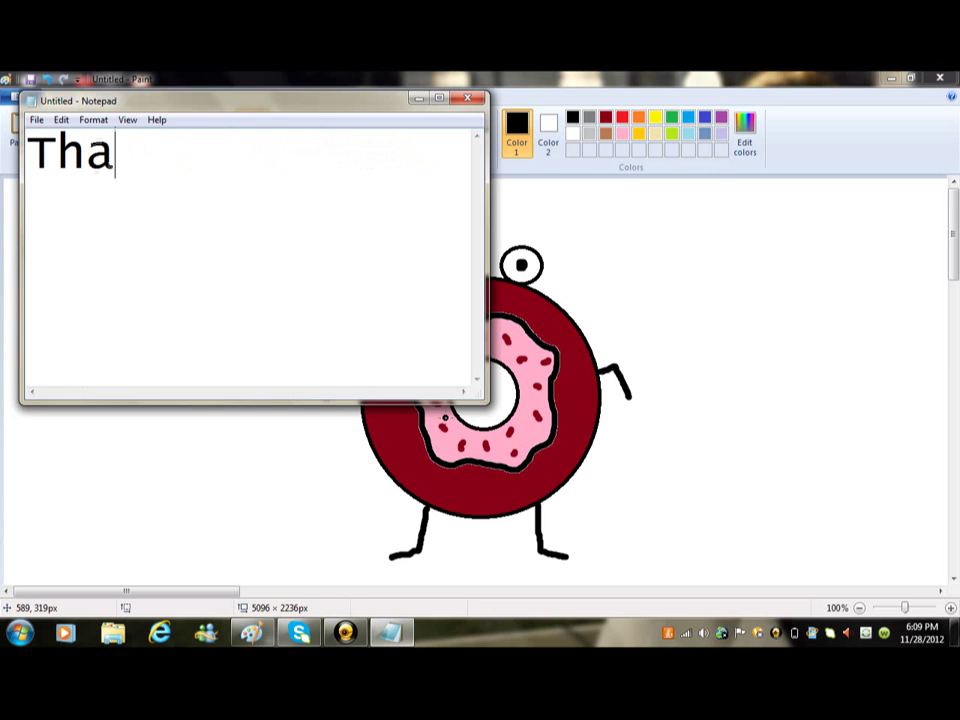
pyautogui.write('ts all')
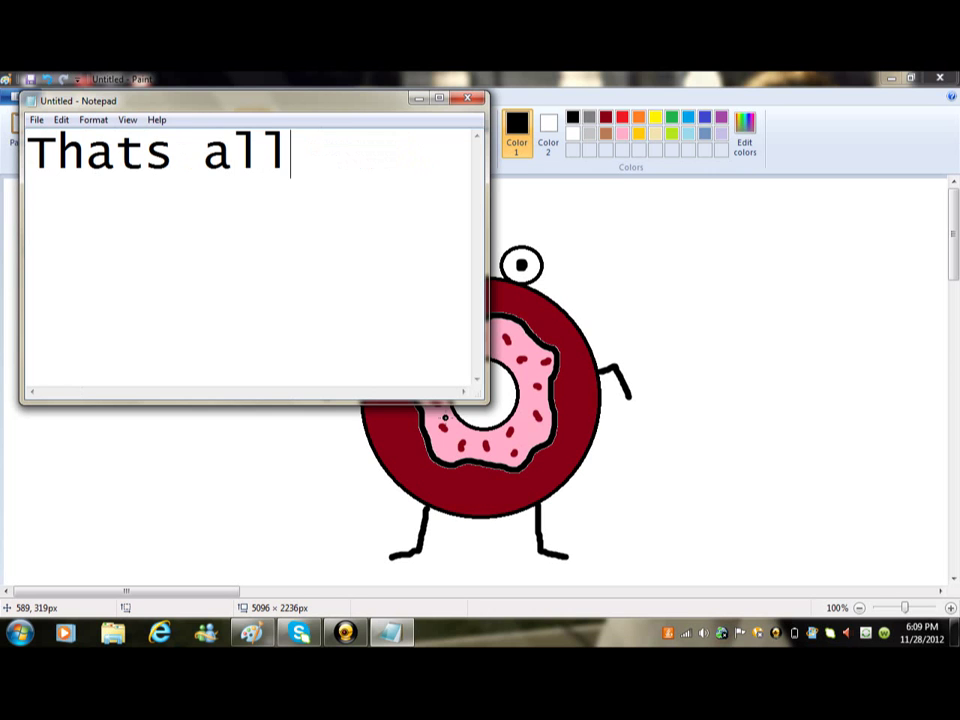
pyautogui.press('BackSpace')
pyautogui.press('BackSpace')
pyautogui.press('BackSpace')
pyautogui.press('BackSpace')
pyautogui.press('BackSpace')
pyautogui.press('BackSpace')
pyautogui.press('BackSpace')
pyautogui.press('BackSpace')
pyautogui.press('BackSpace')
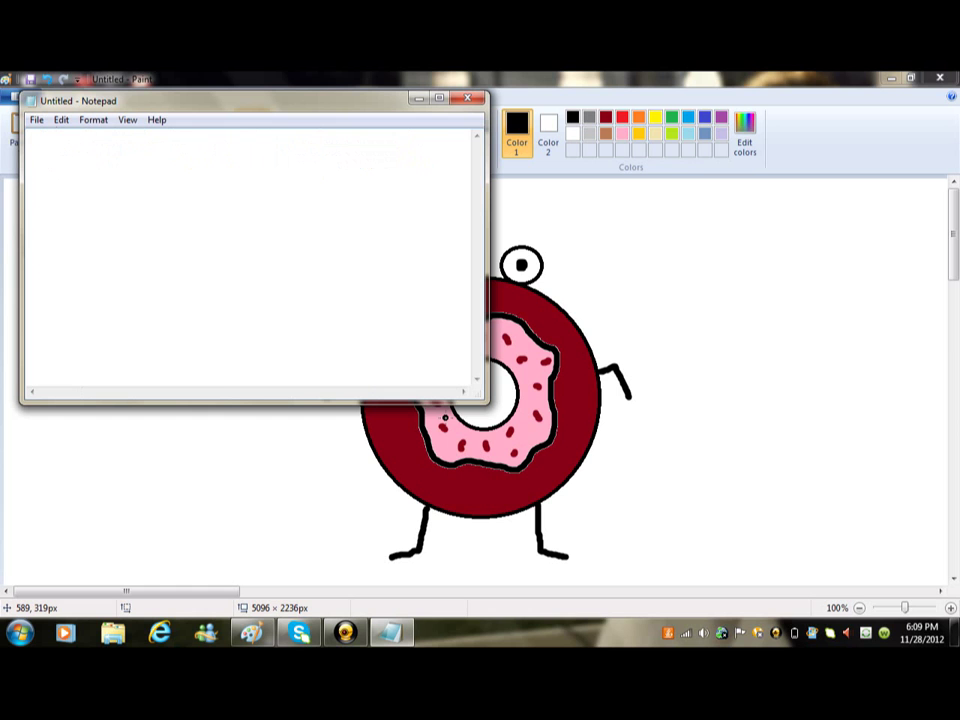
# Write the emoticon ";DDD" in the note and erase it.
pyautogui.write(';DDD')
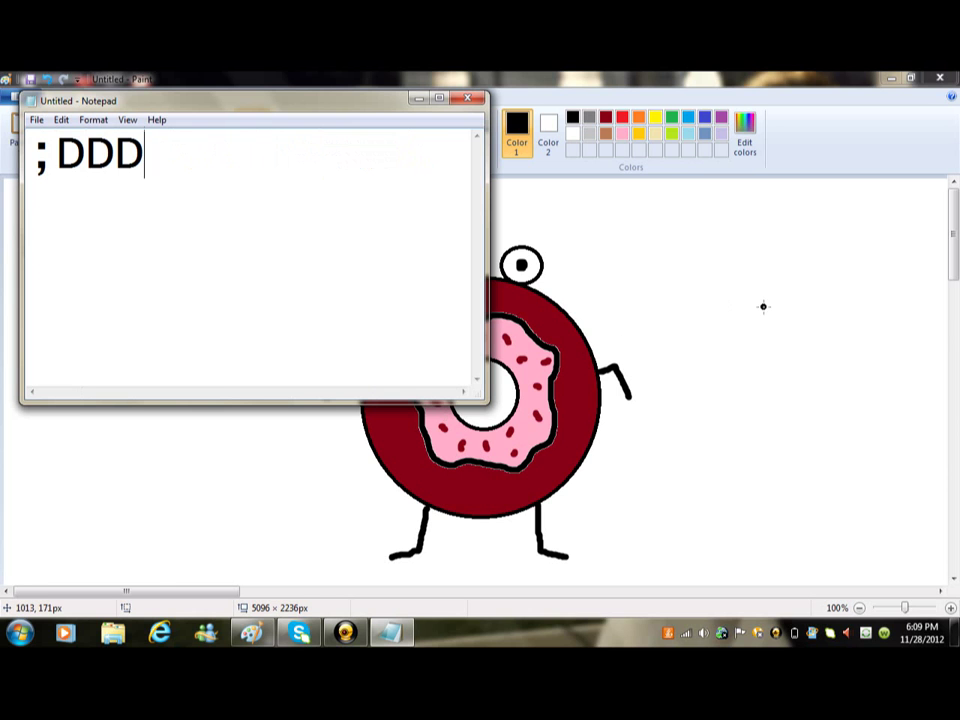
pyautogui.press('BackSpace')
pyautogui.press('BackSpace')
pyautogui.press('BackSpace')
pyautogui.press('BackSpace')
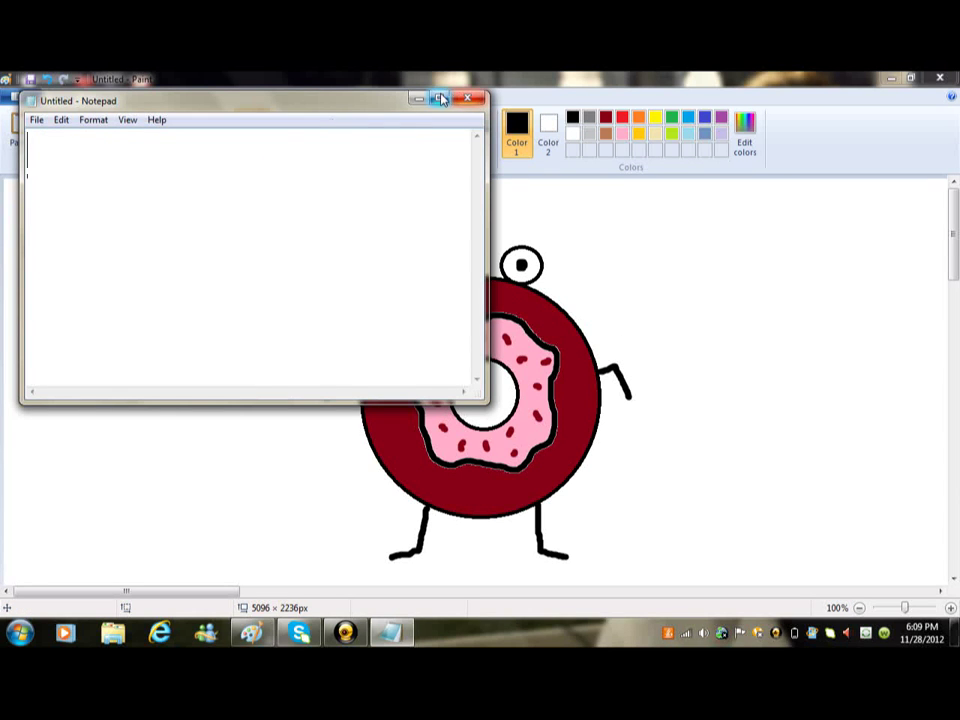
# Minimize the empty Notepad note and return to the donut character drawing in Paint.
pyautogui.click(418, 98)
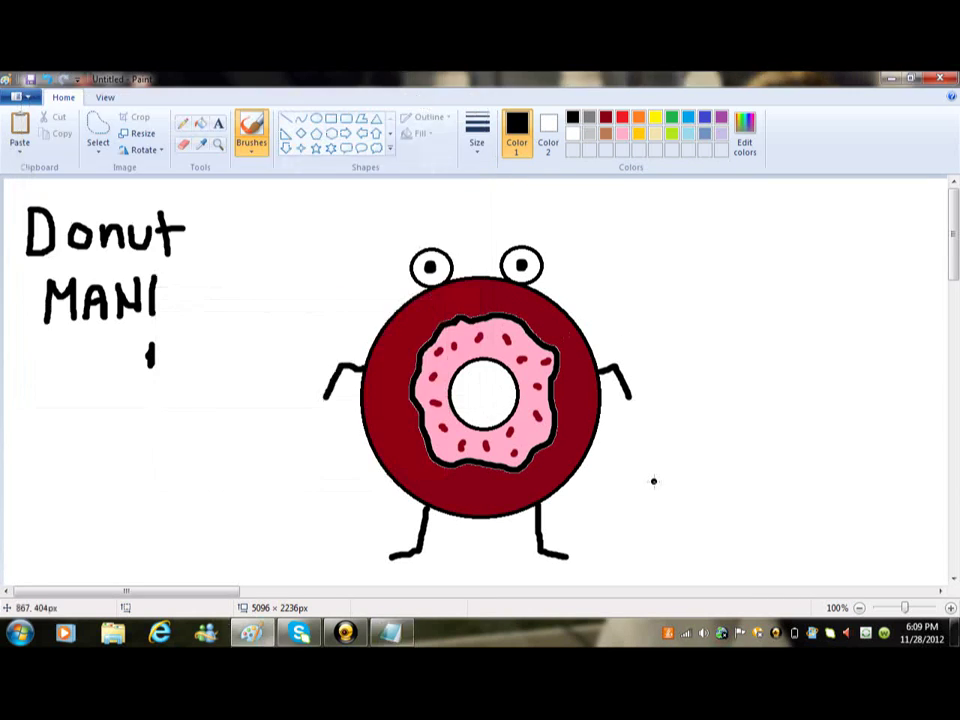
pyautogui.click(390, 632)
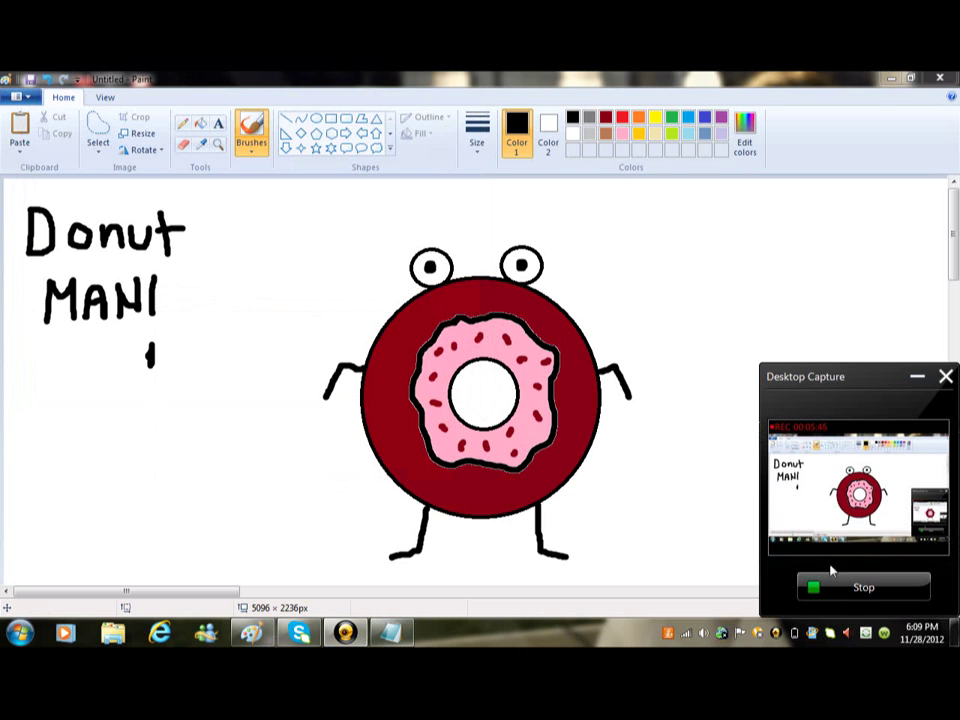